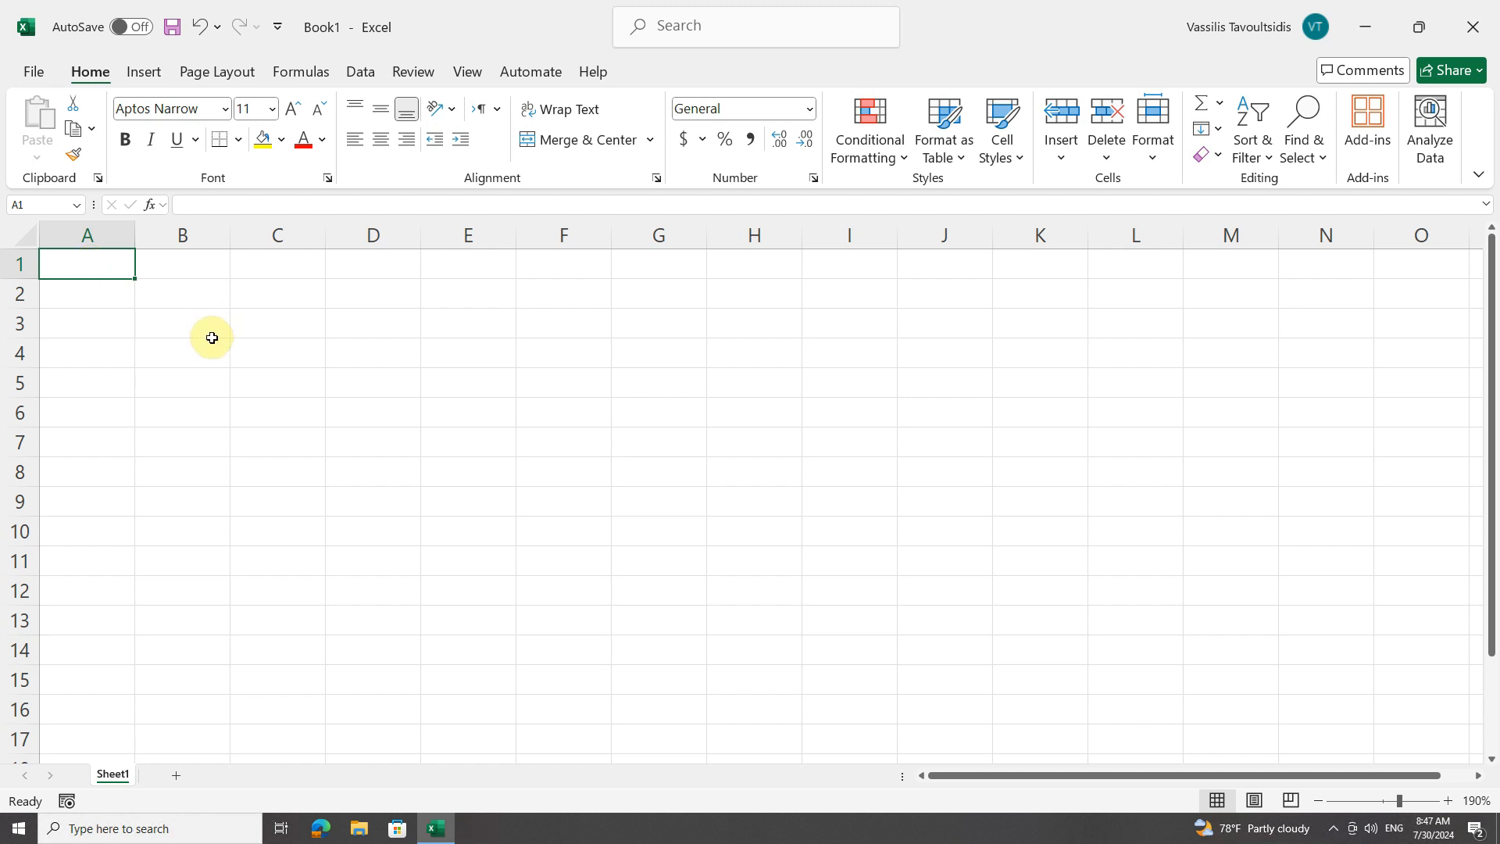
# Step: Check the default personal templates location in the Save options, highlighting the Custom Office Templates folder, and leave the options unchanged
pyautogui.click(33, 71)
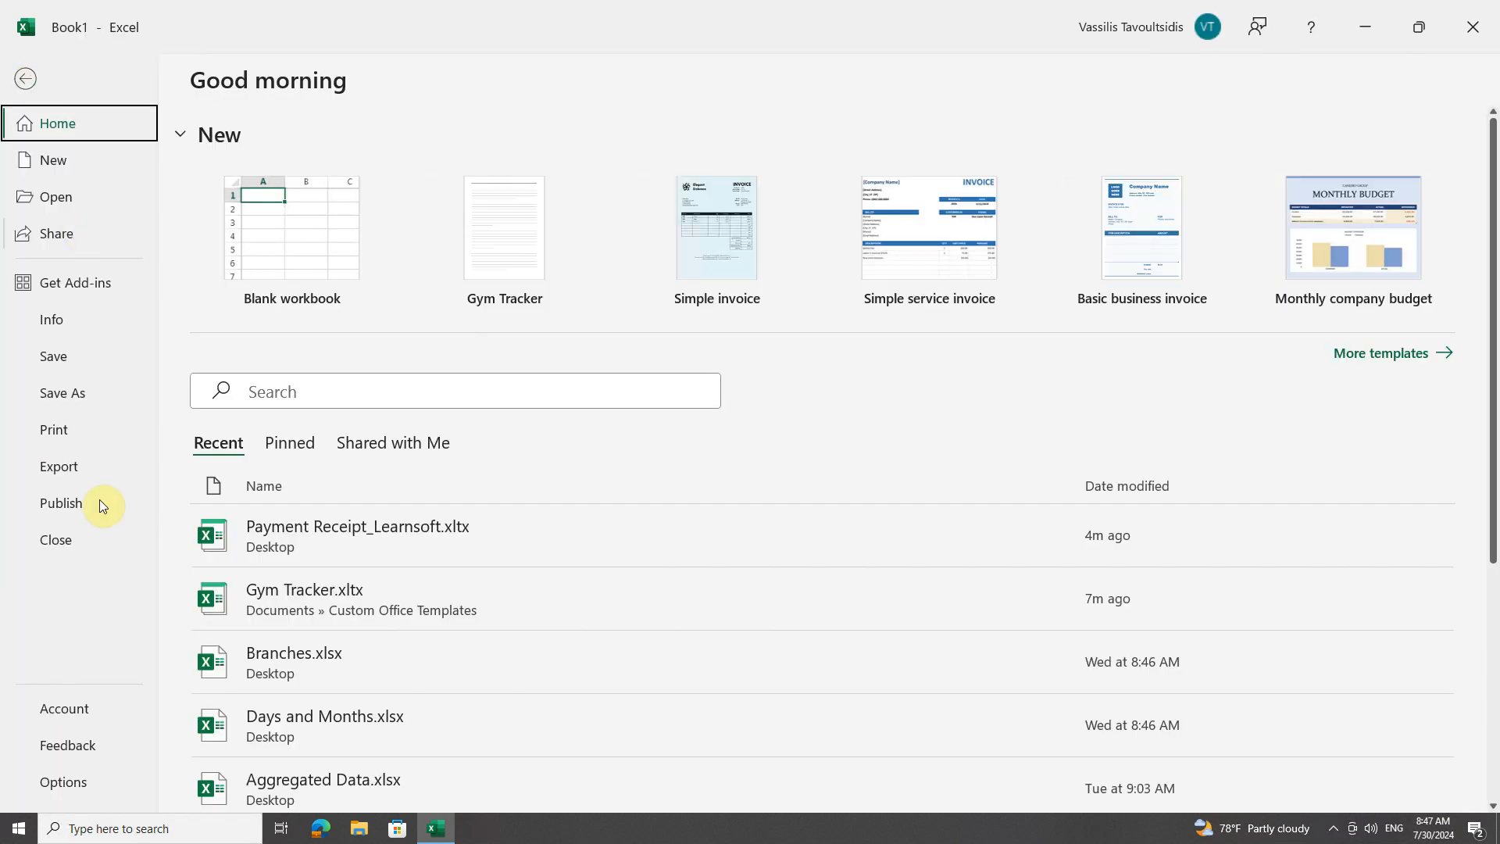
pyautogui.click(77, 778)
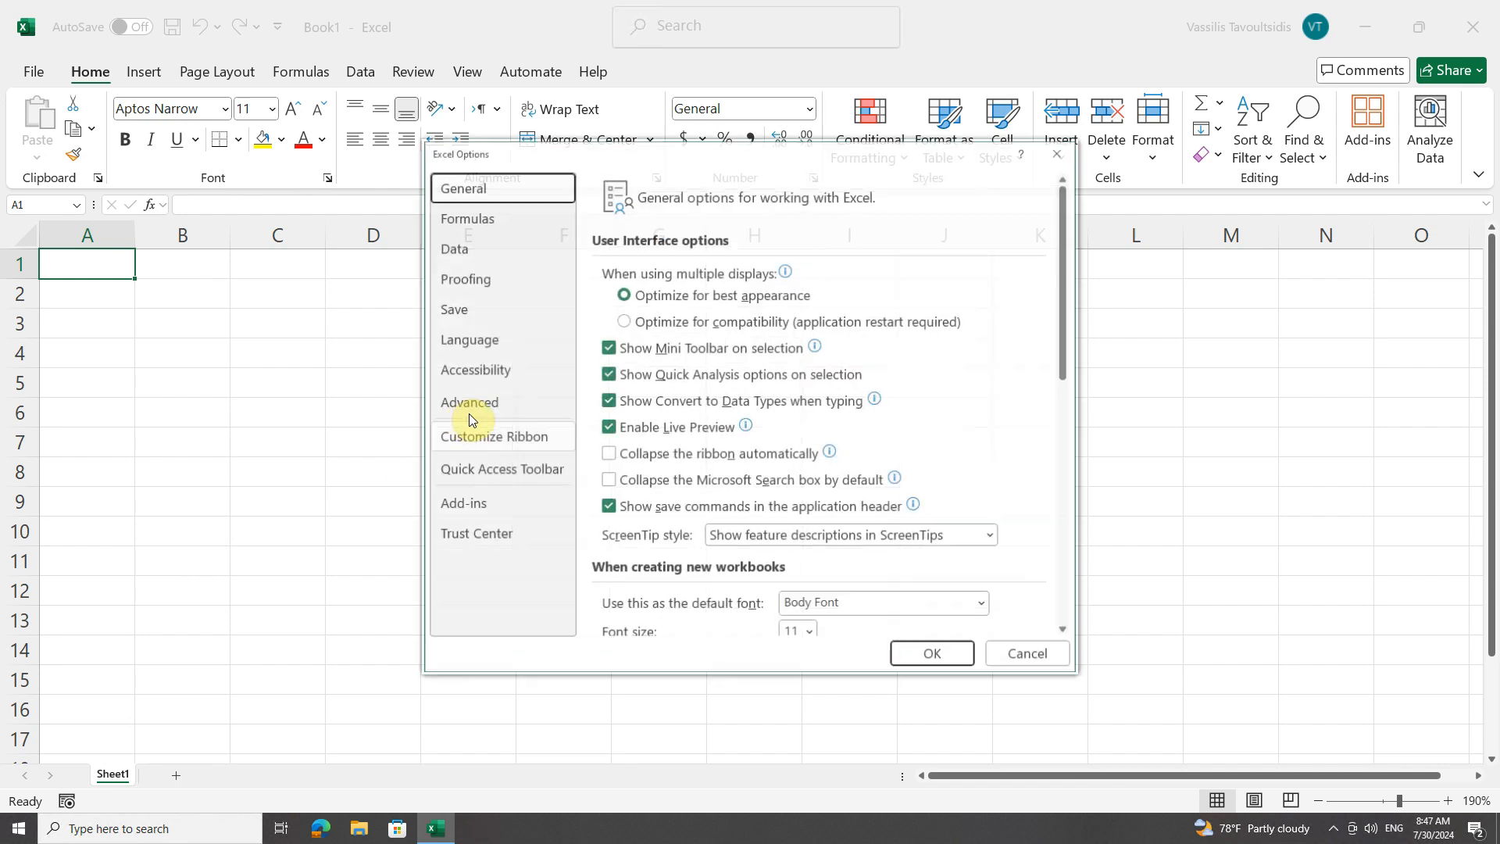
pyautogui.click(470, 306)
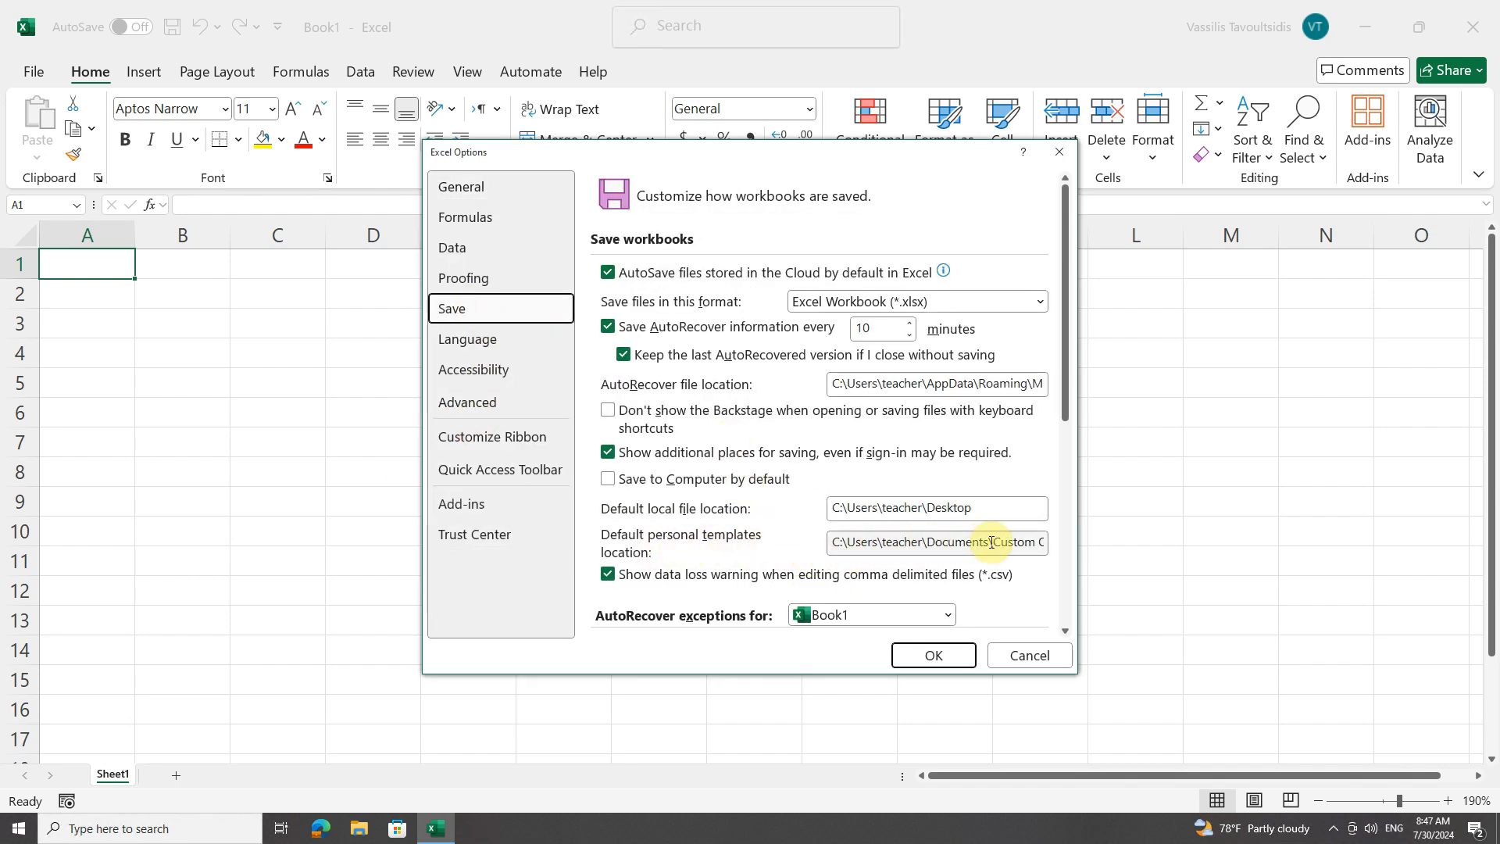
pyautogui.moveTo(992, 541); pyautogui.dragTo(1058, 546)
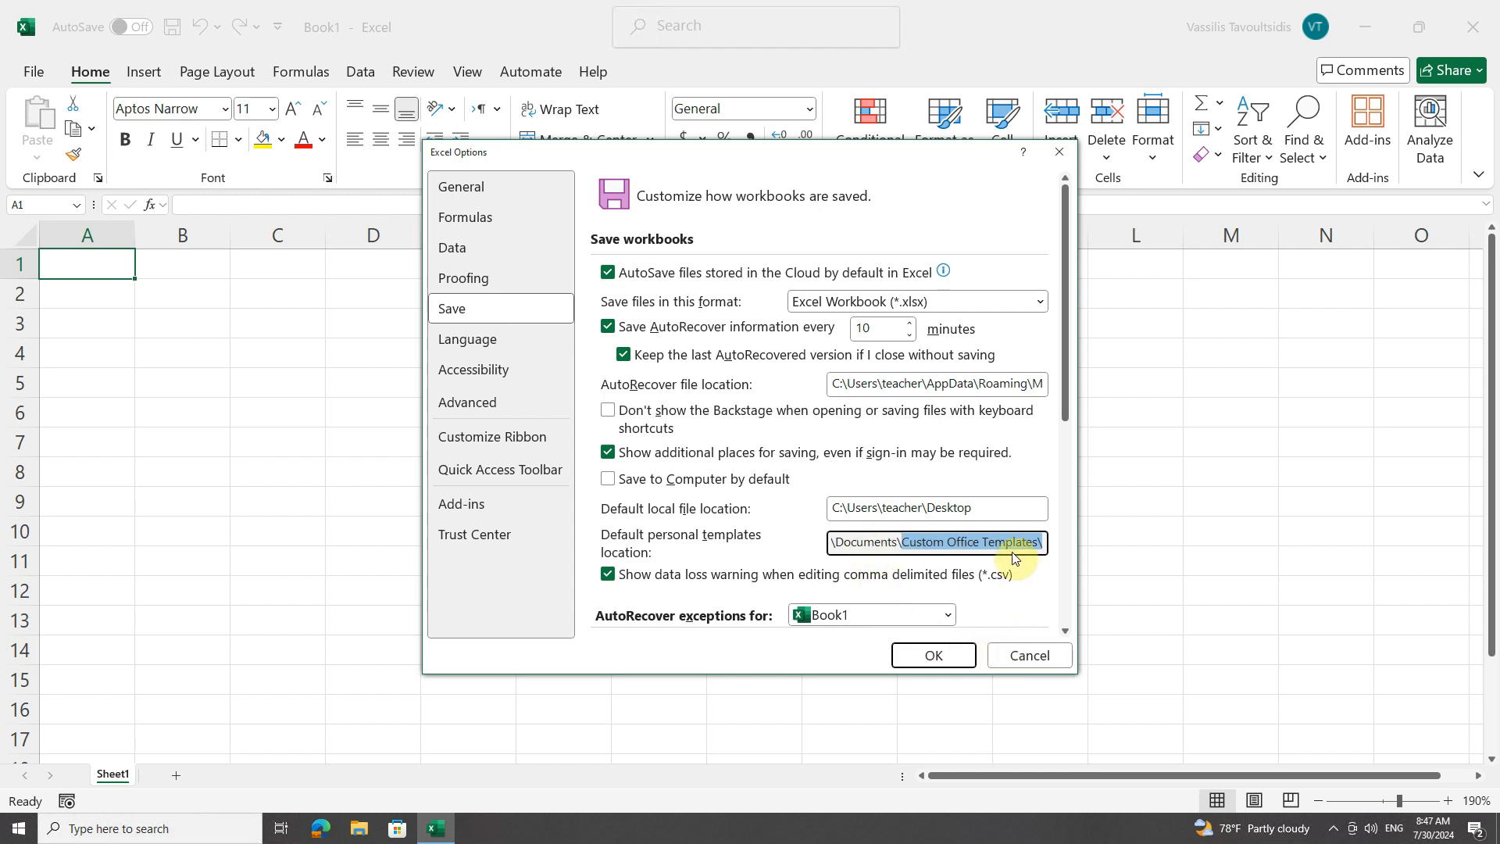
pyautogui.click(1024, 656)
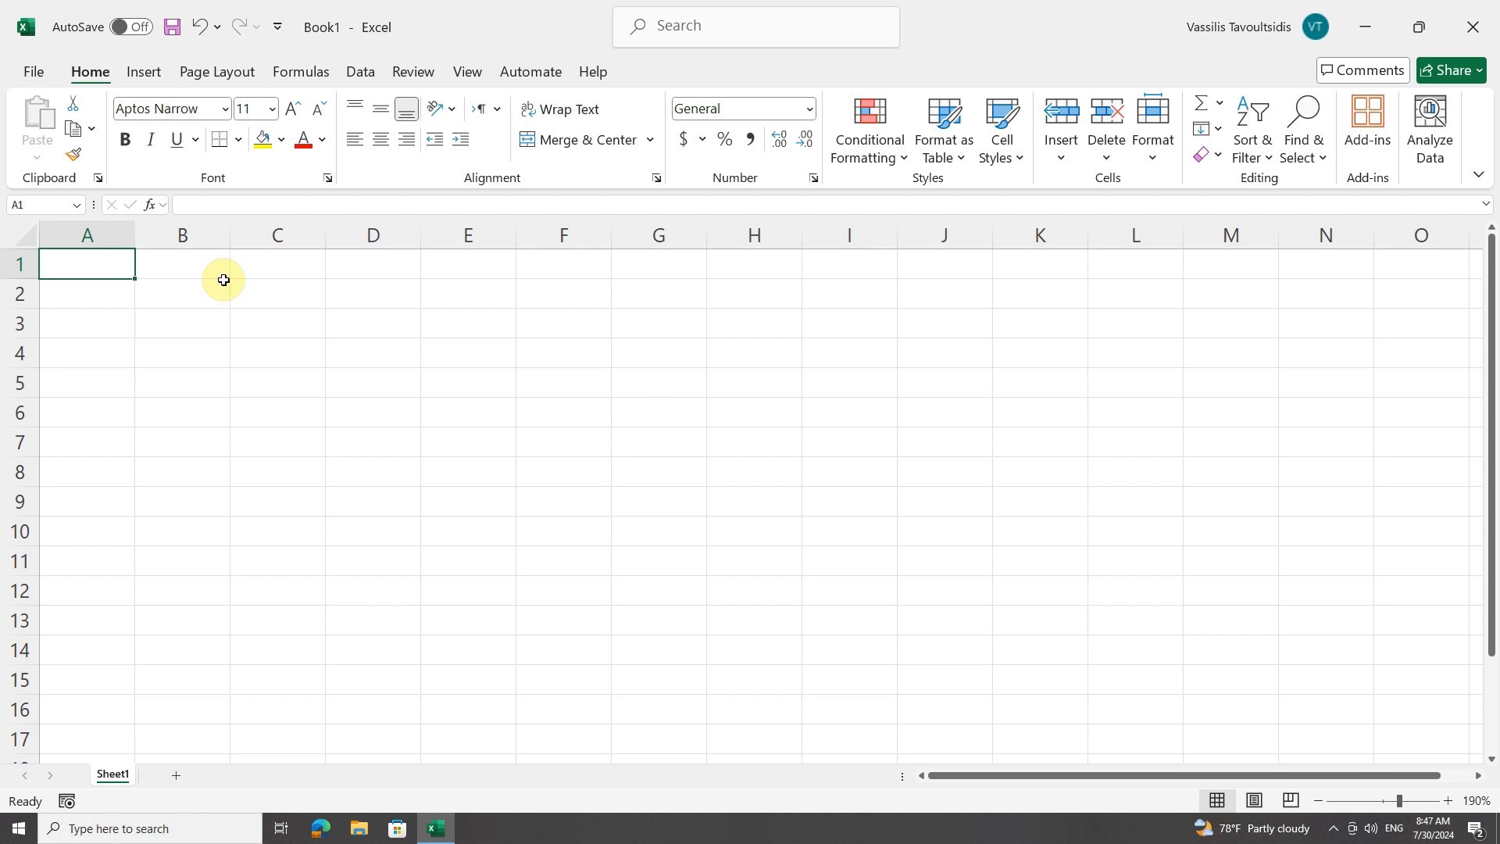
# Step: Open the Gym Tracker.xltx template for editing from the Custom Office Templates folder in Documents
pyautogui.click(33, 72)
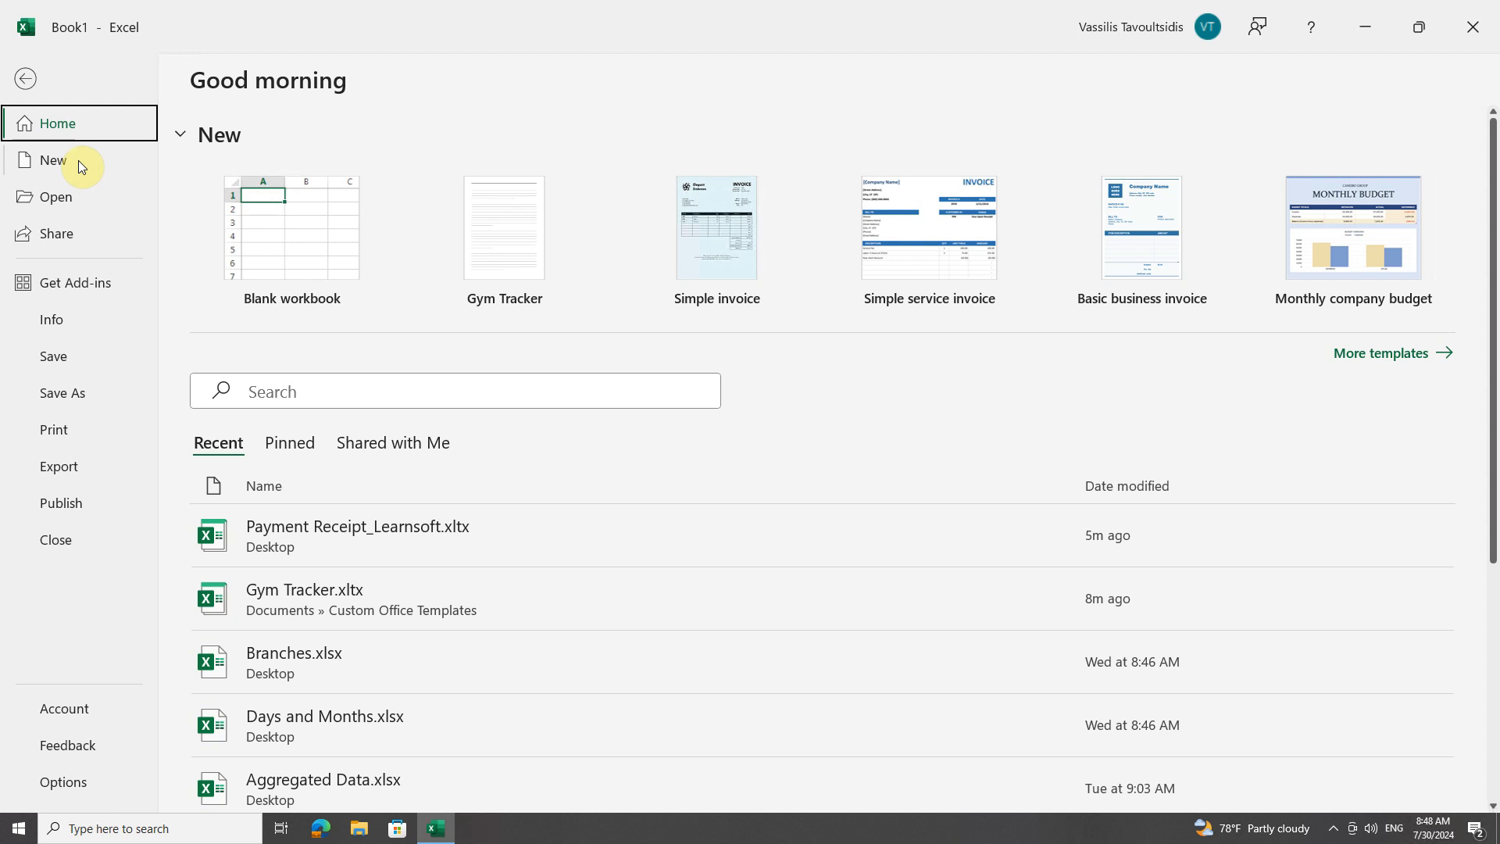
pyautogui.click(50, 199)
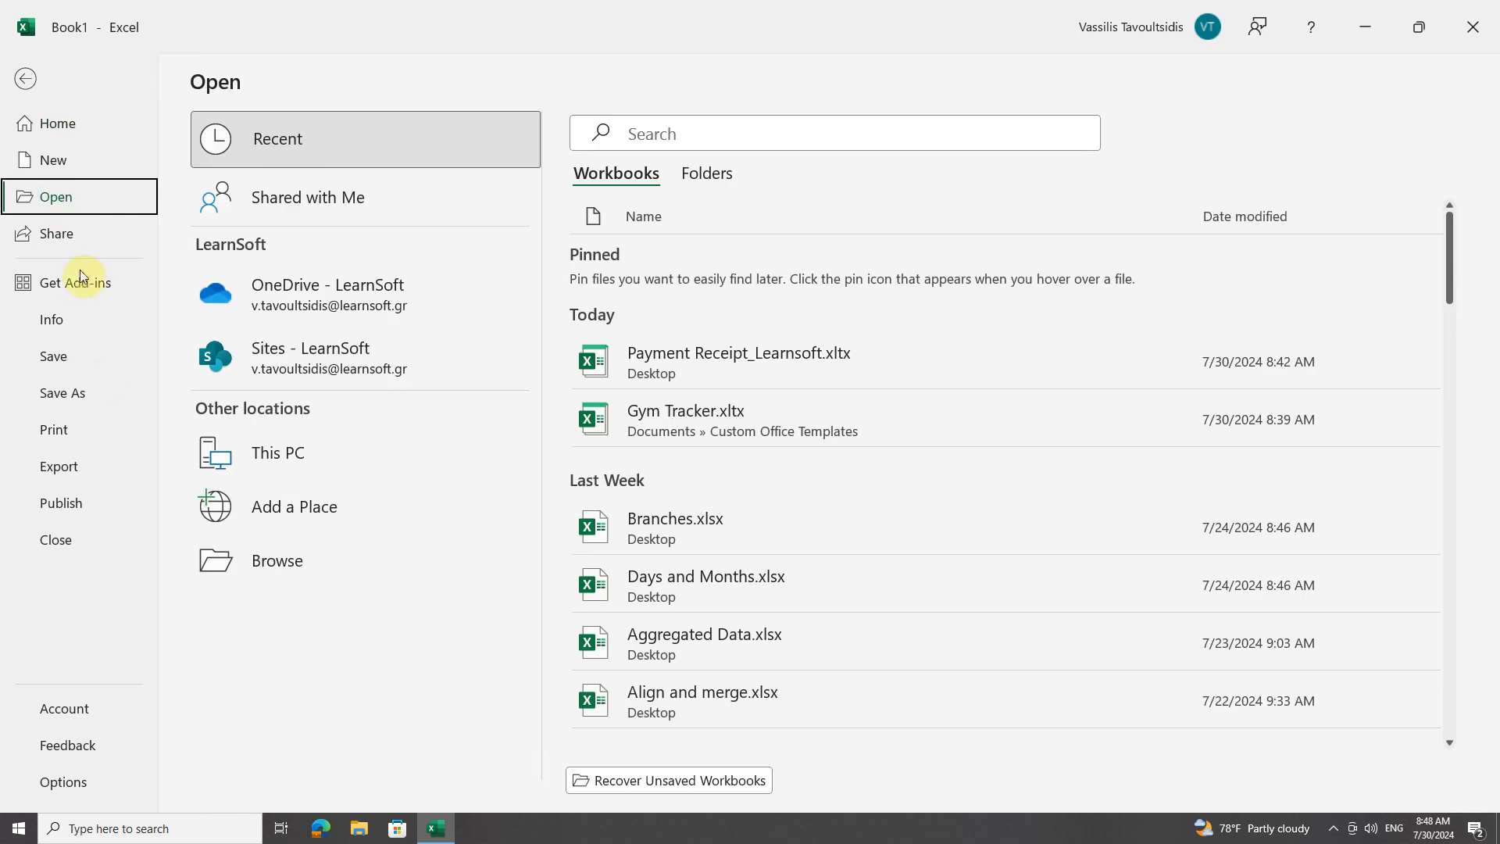
pyautogui.click(274, 560)
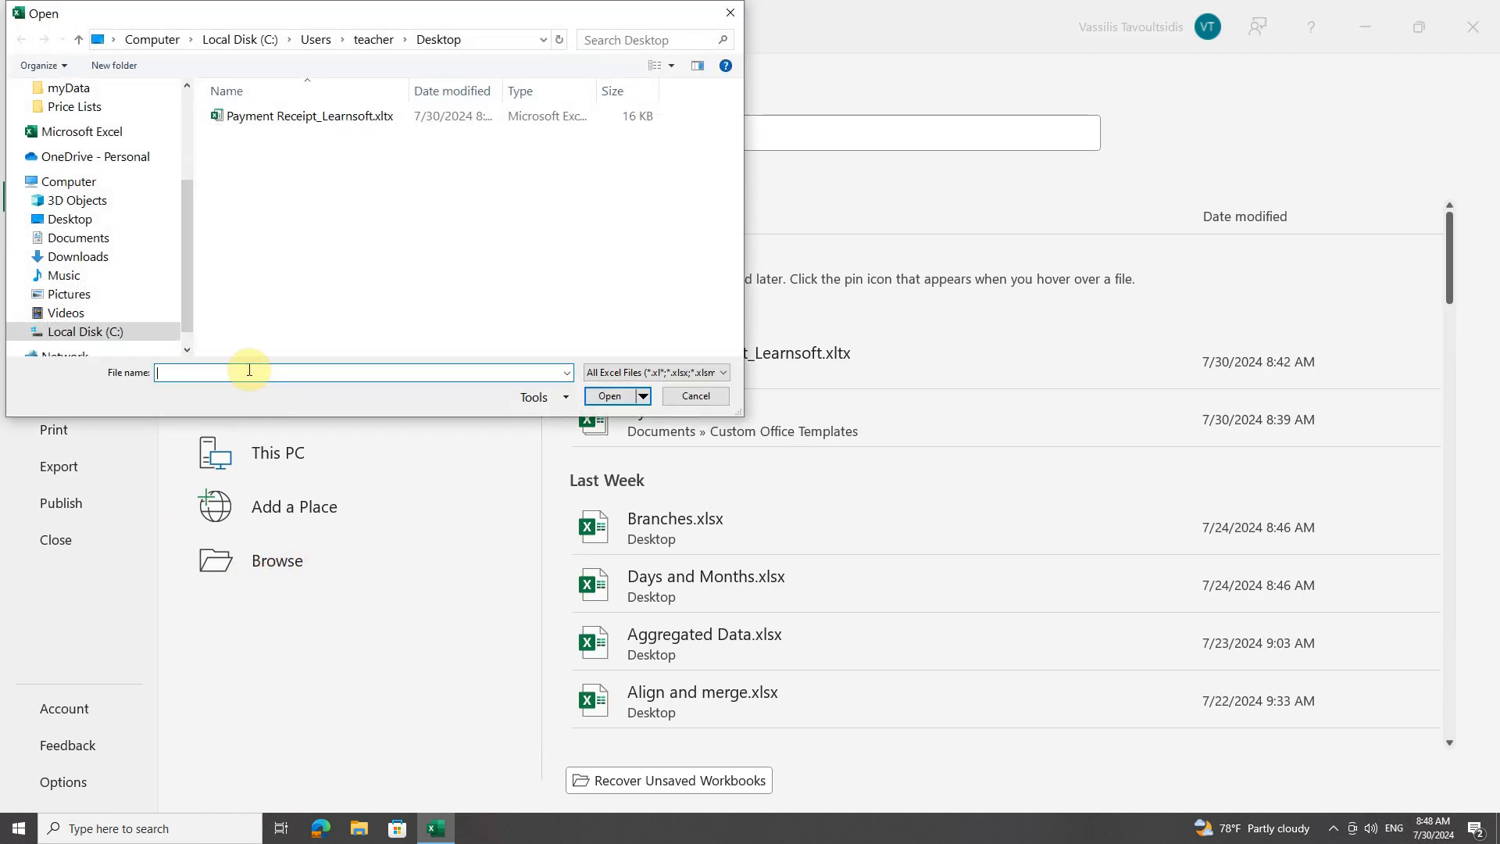
pyautogui.click(66, 248)
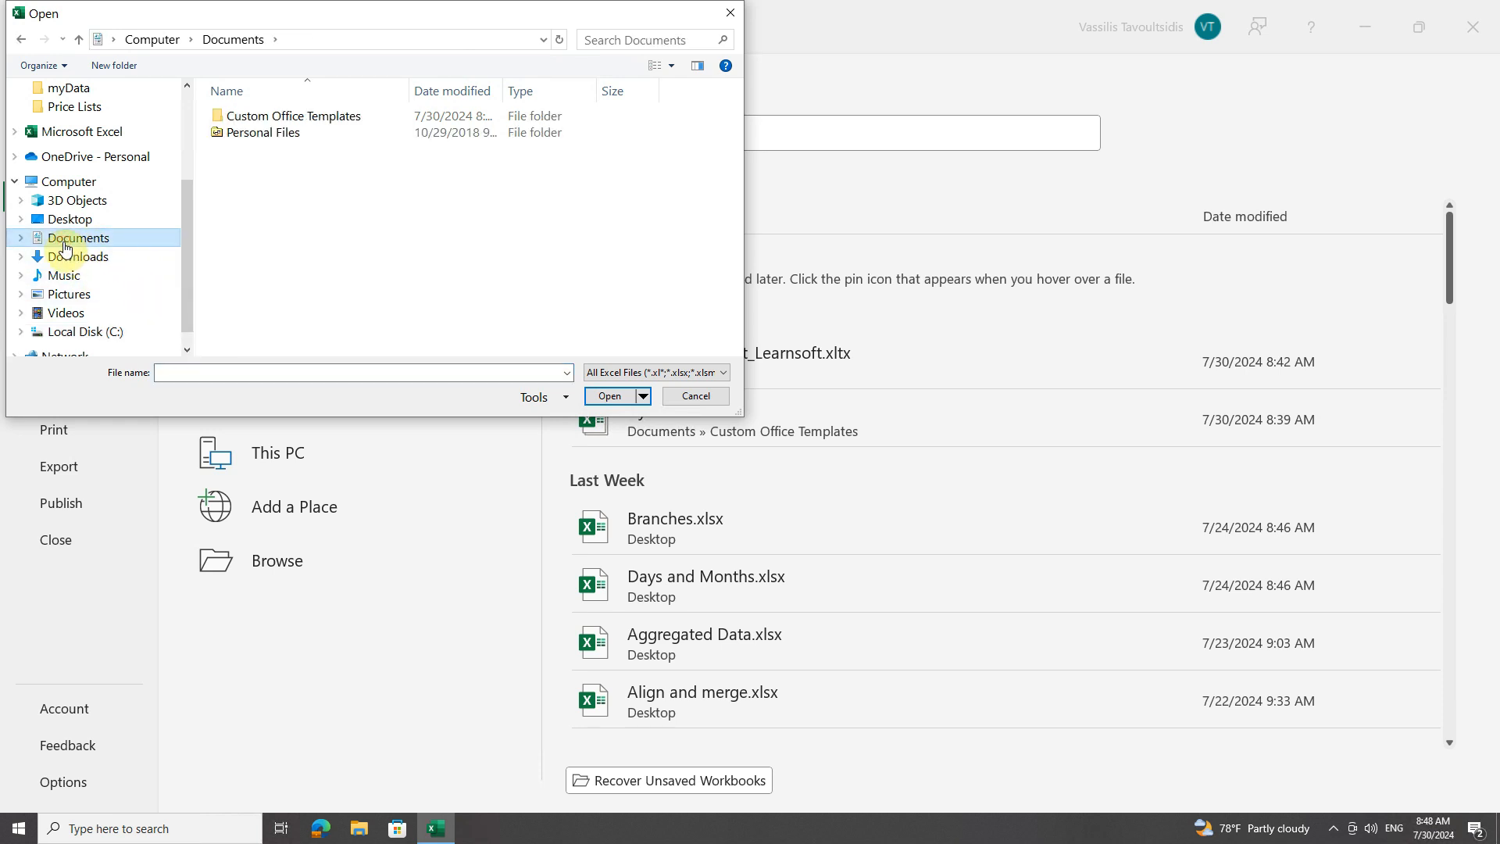
pyautogui.doubleClick(322, 122)
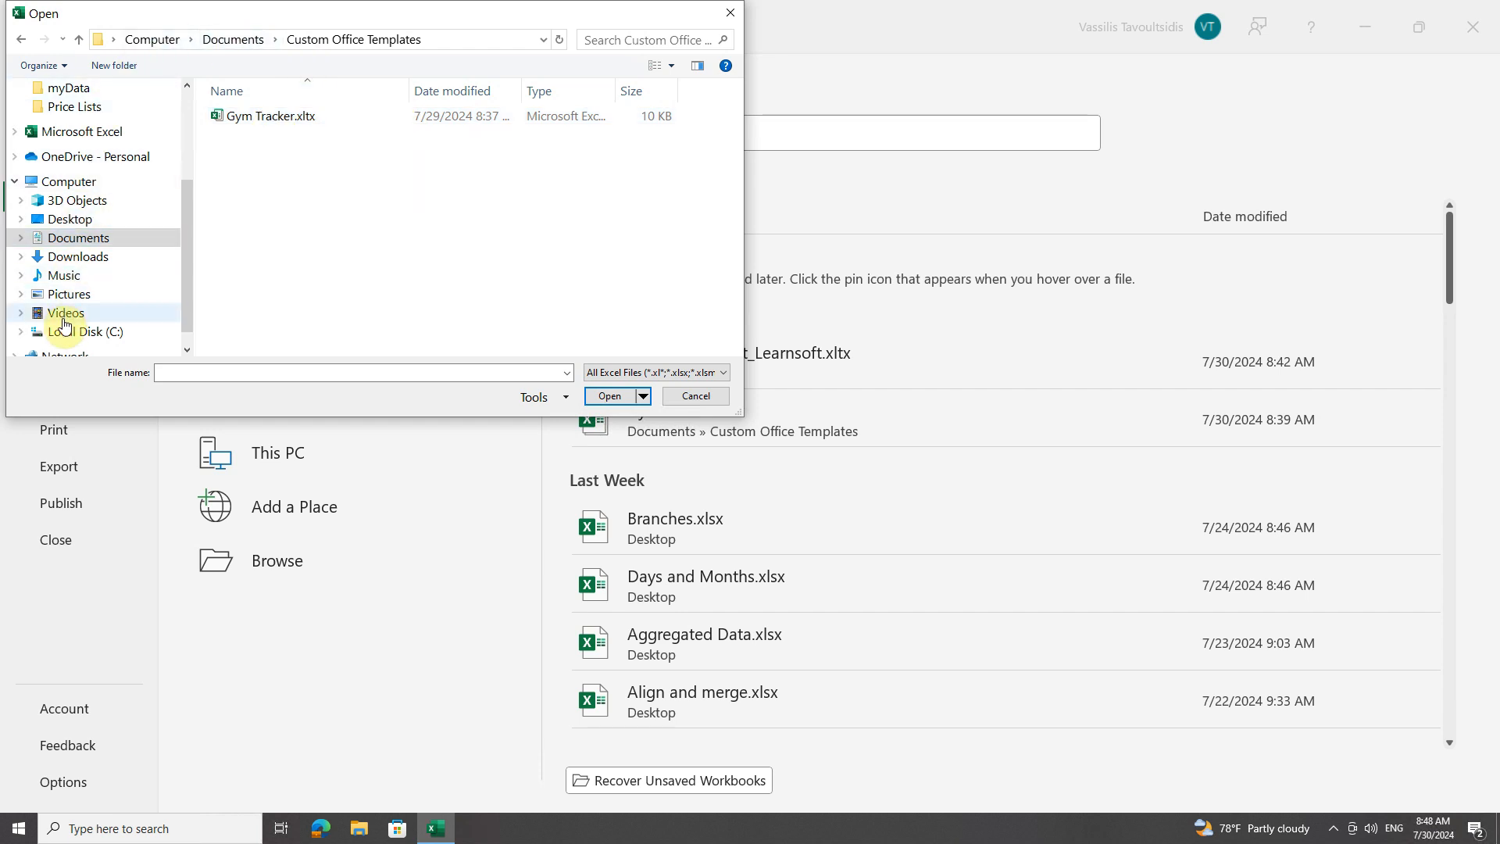
pyautogui.doubleClick(284, 117)
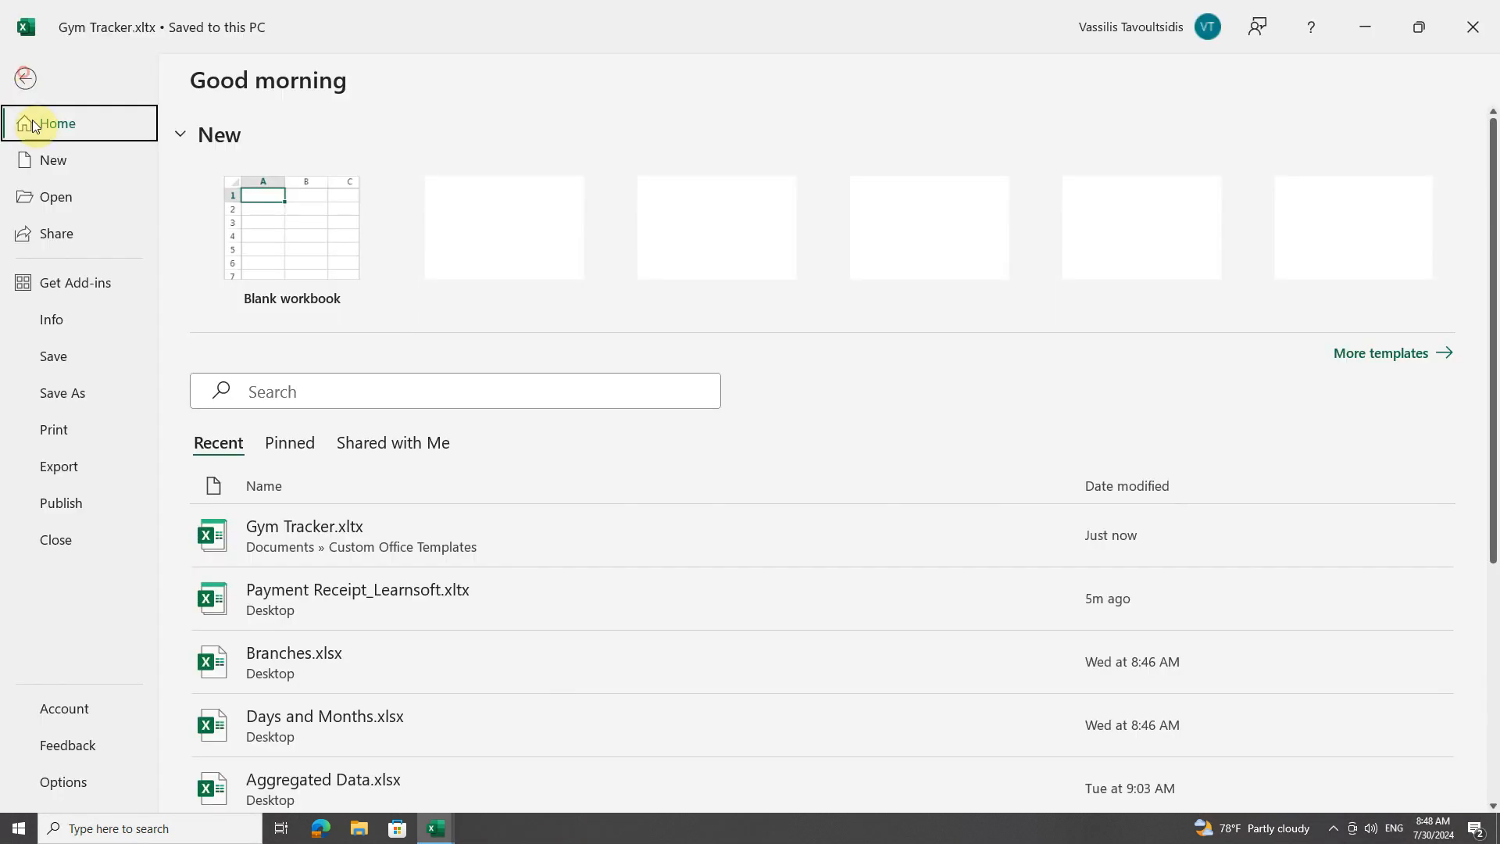
pyautogui.click(31, 71)
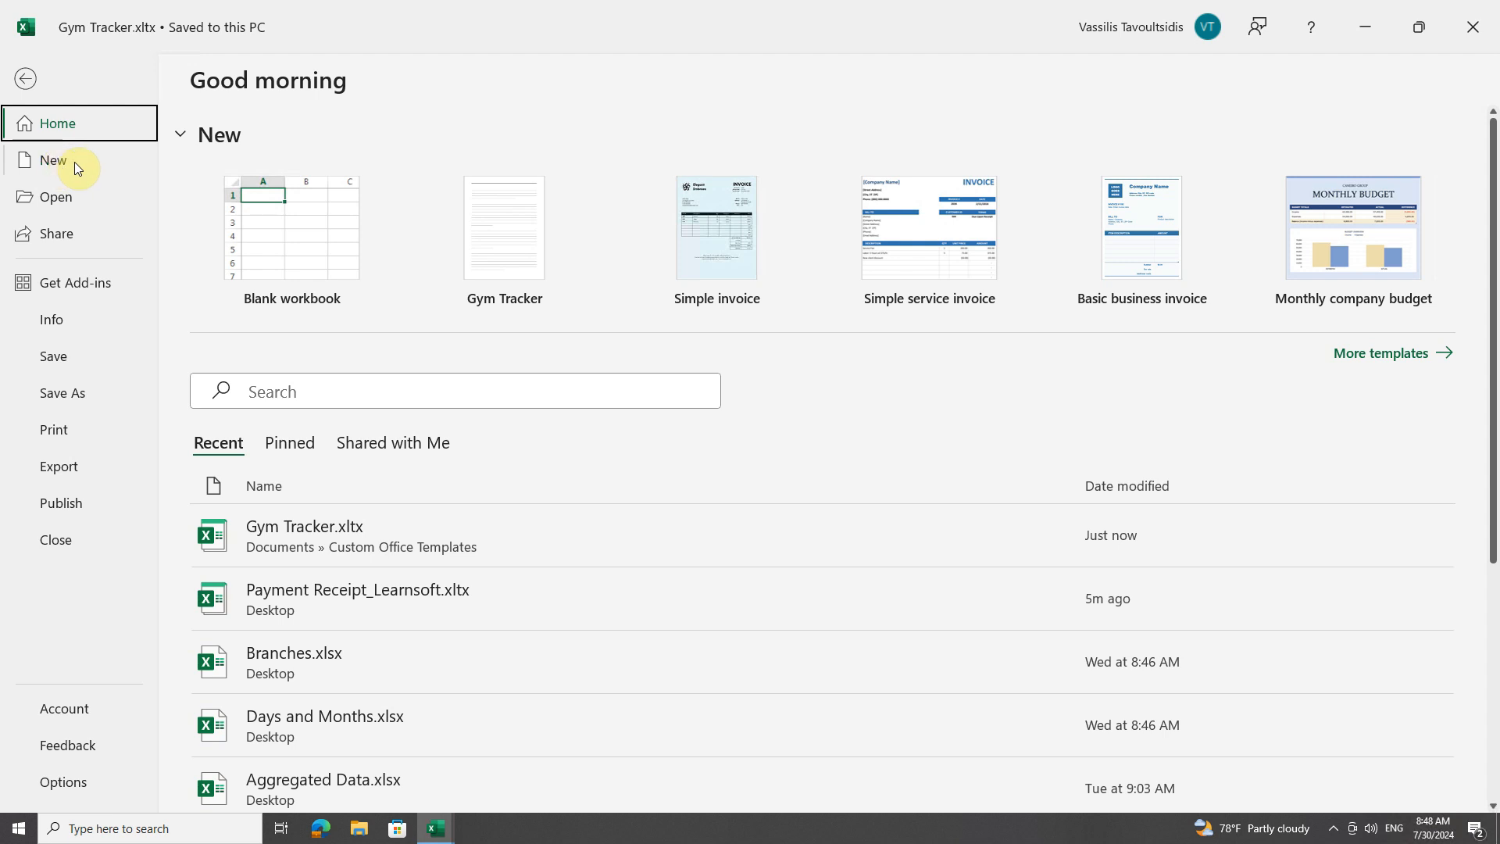
pyautogui.click(26, 79)
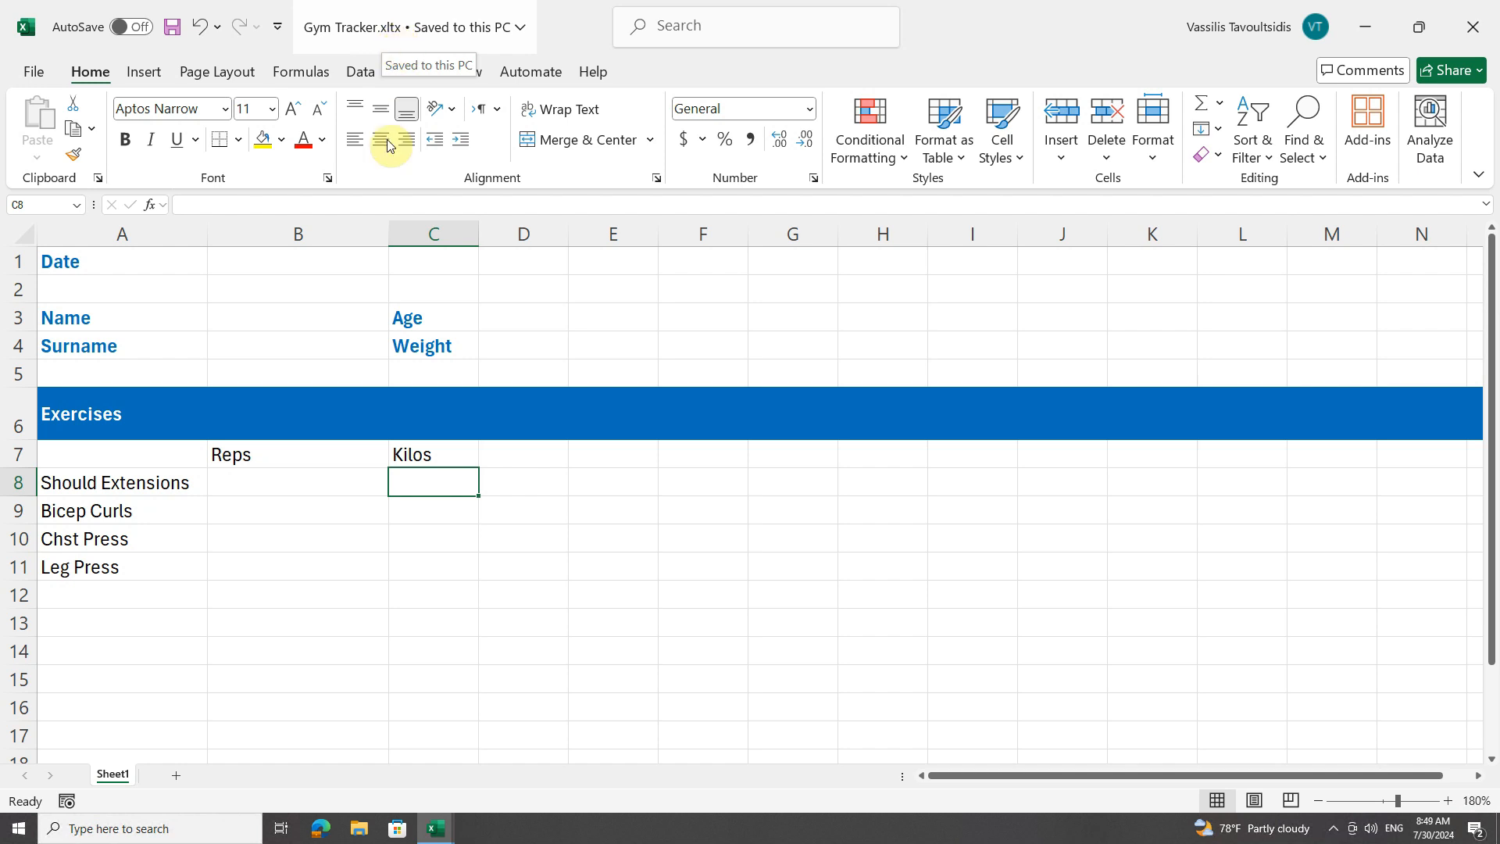
# Step: Add the exercises Abs, Back and Treadmill in cells A12 to A14, below Leg Press
pyautogui.click(85, 593)
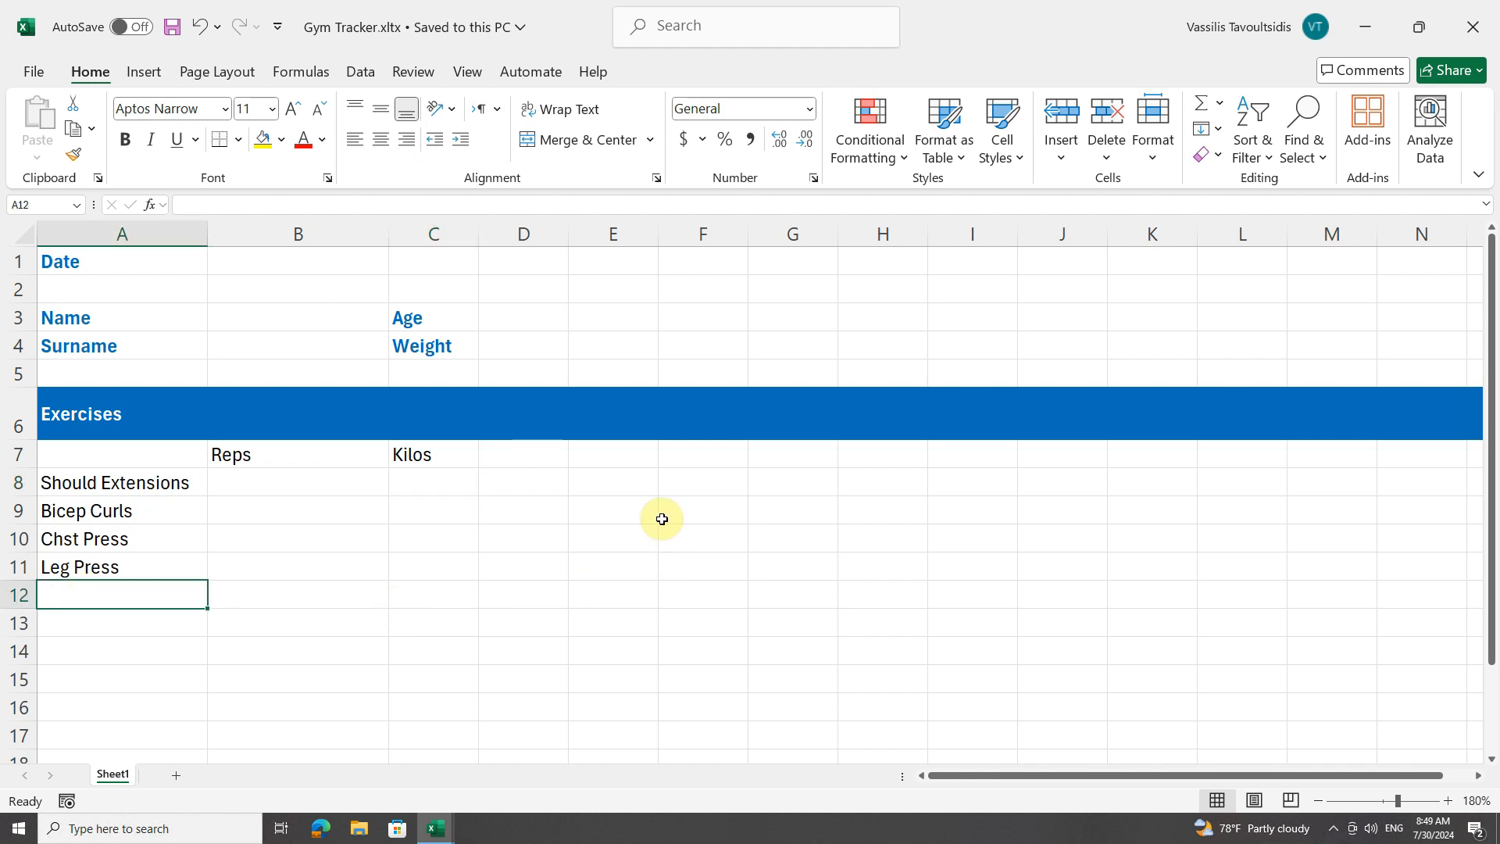
pyautogui.write('b')
pyautogui.press('BackSpace')
pyautogui.press('BackSpace')
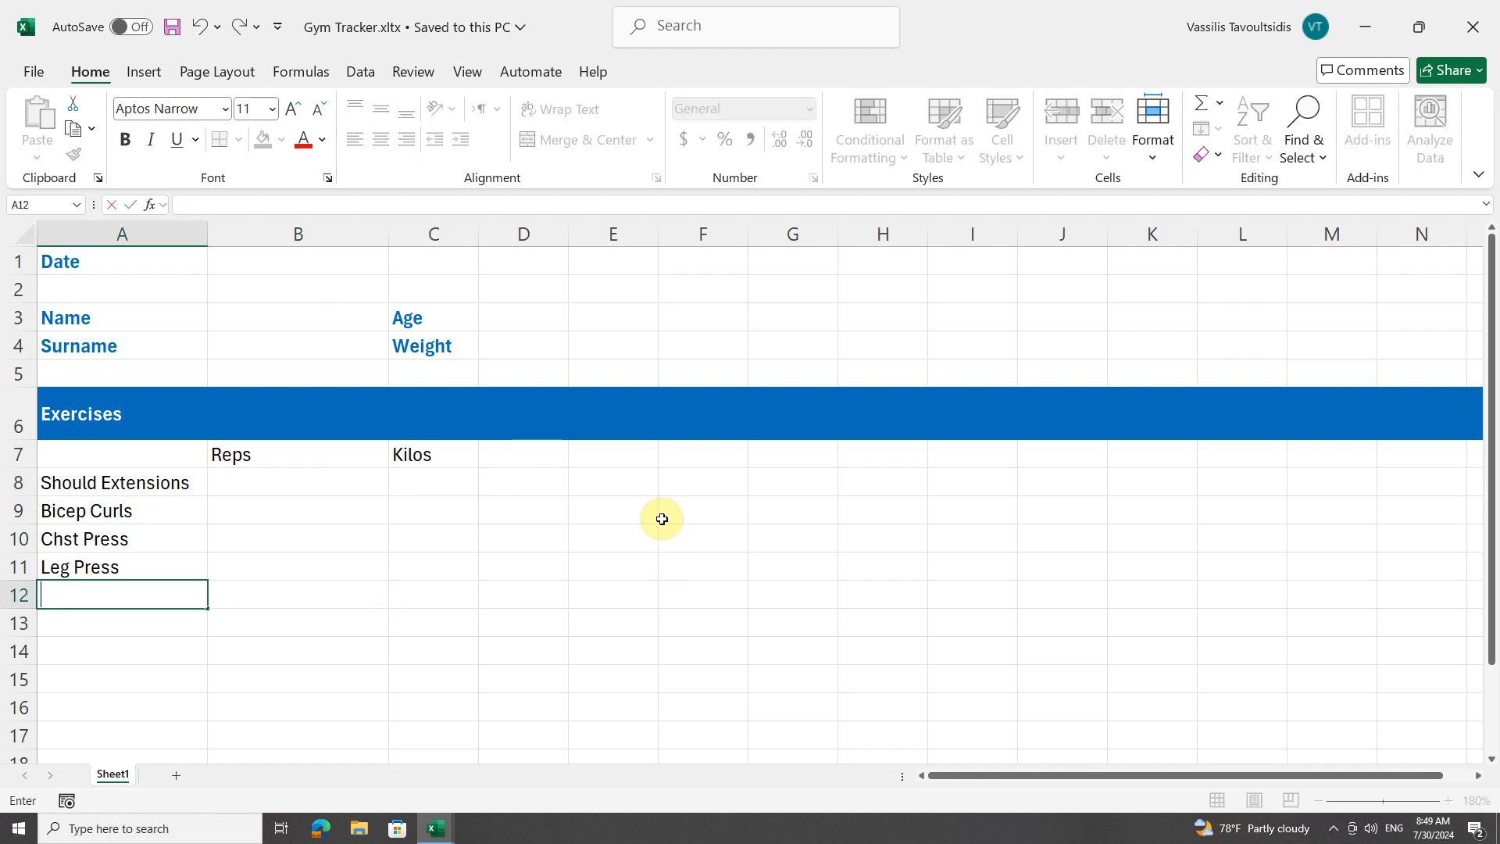
pyautogui.write('Abs')
pyautogui.press('Return')
pyautogui.write('B')
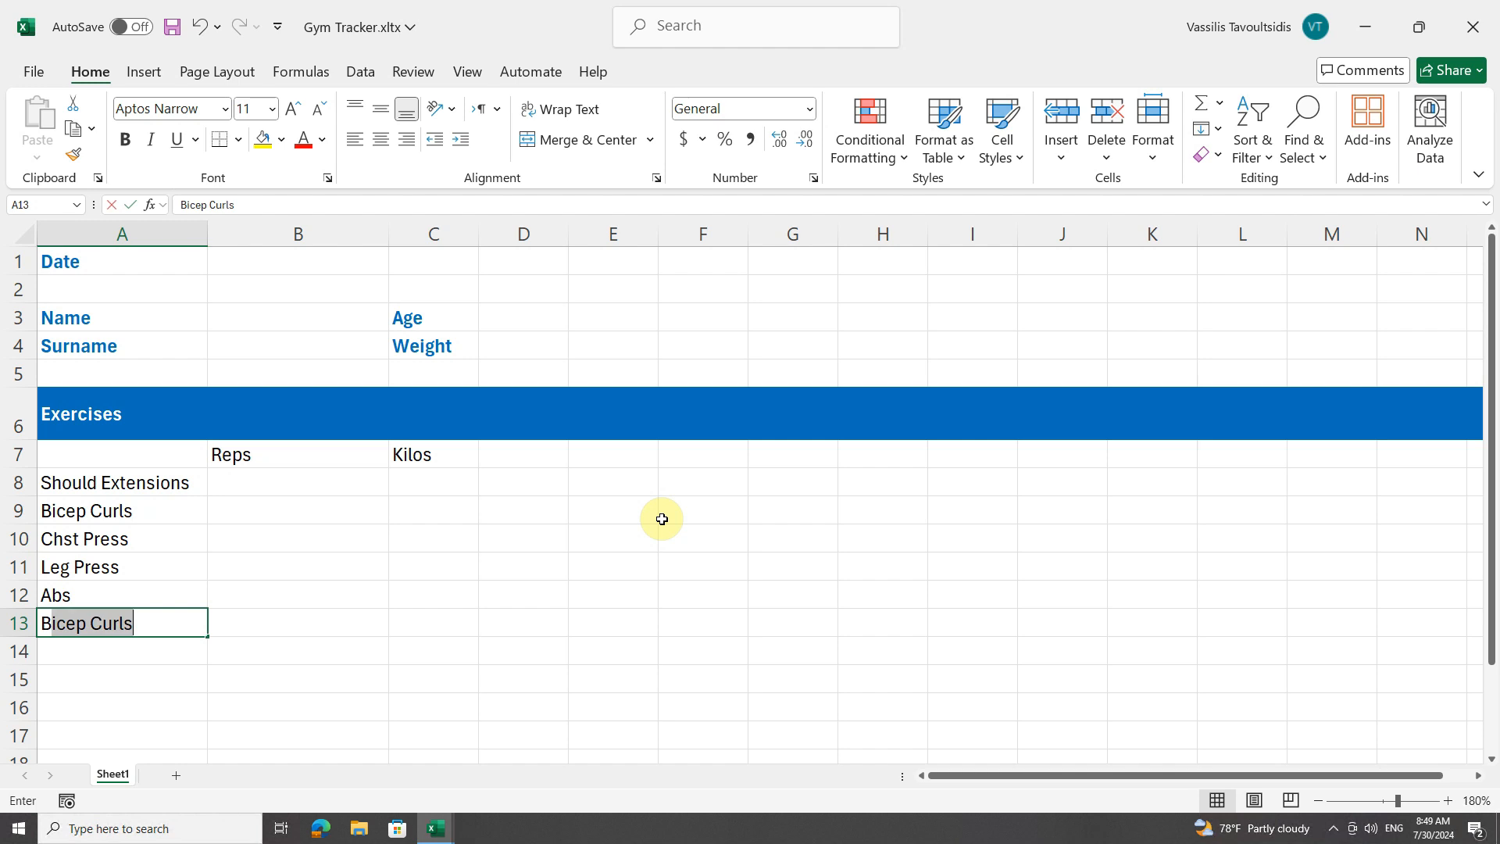
pyautogui.write('ack')
pyautogui.press('Return')
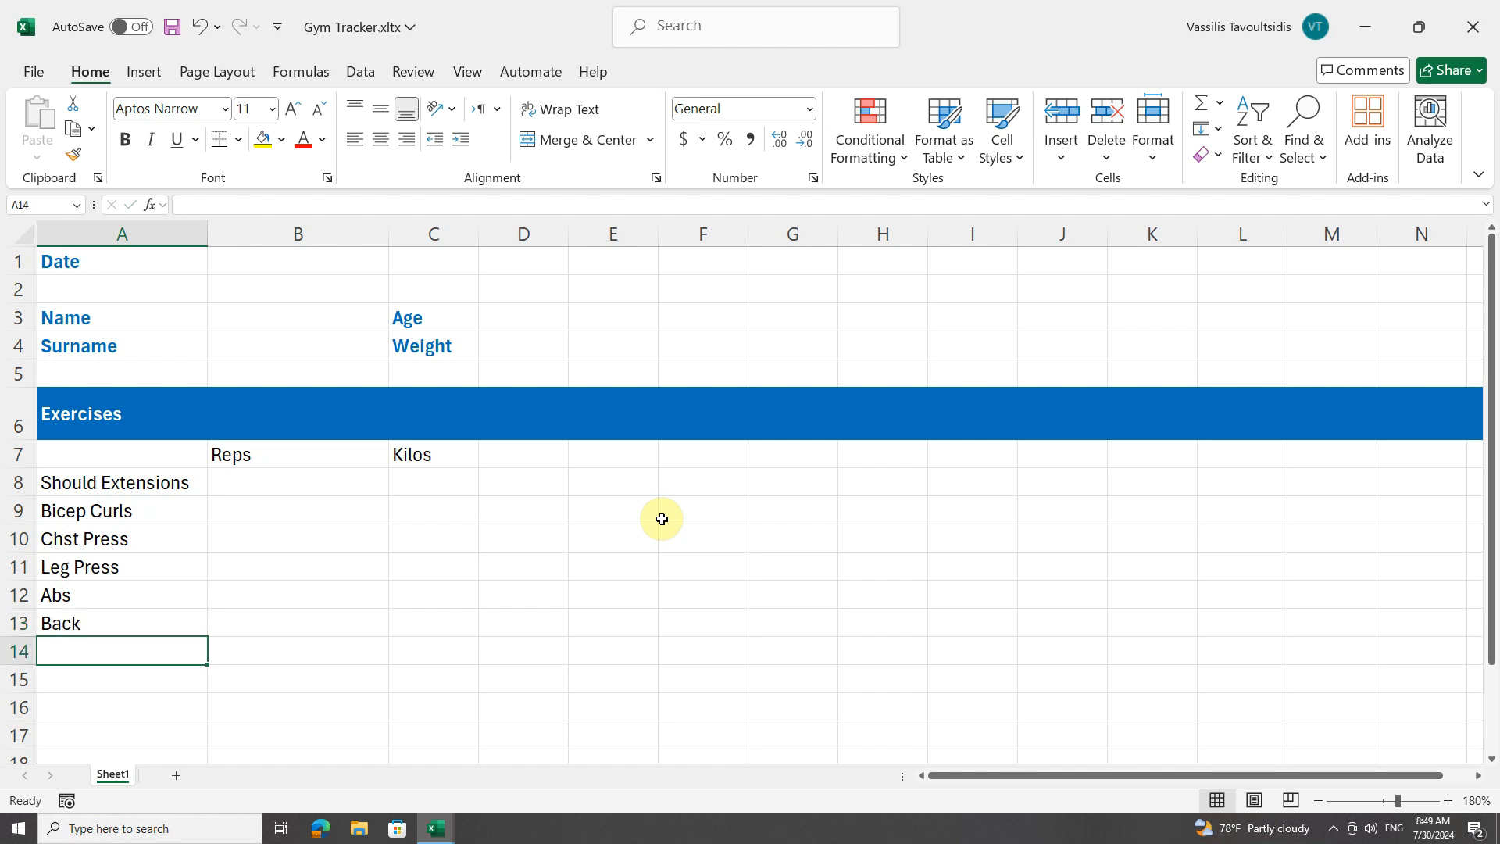
pyautogui.write('Treadmill')
pyautogui.press('Return')
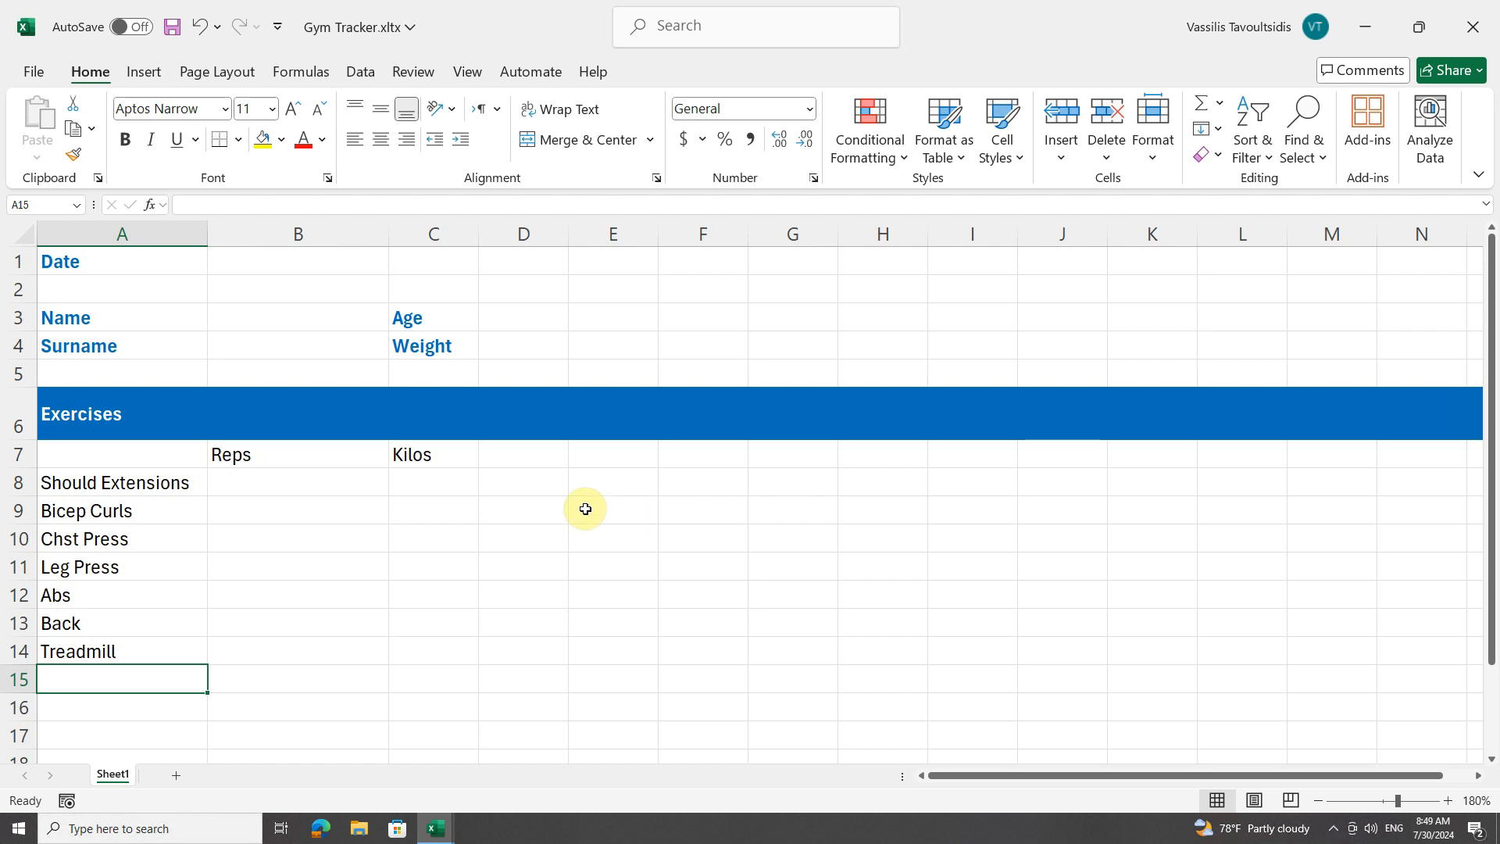
# Step: Save the changes to the Gym Tracker template and close it
pyautogui.click(173, 27)
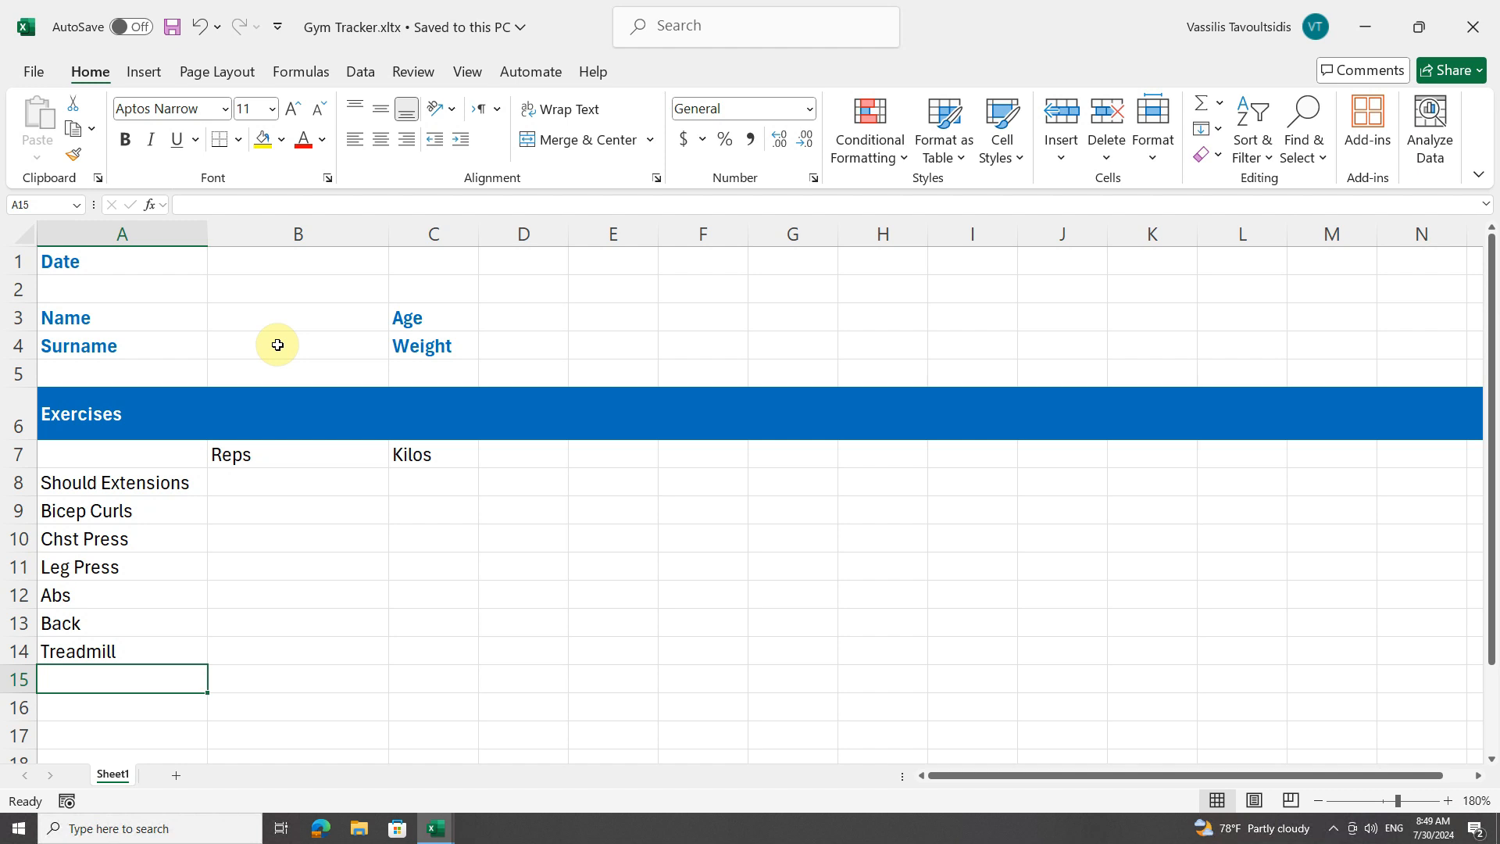
pyautogui.click(31, 71)
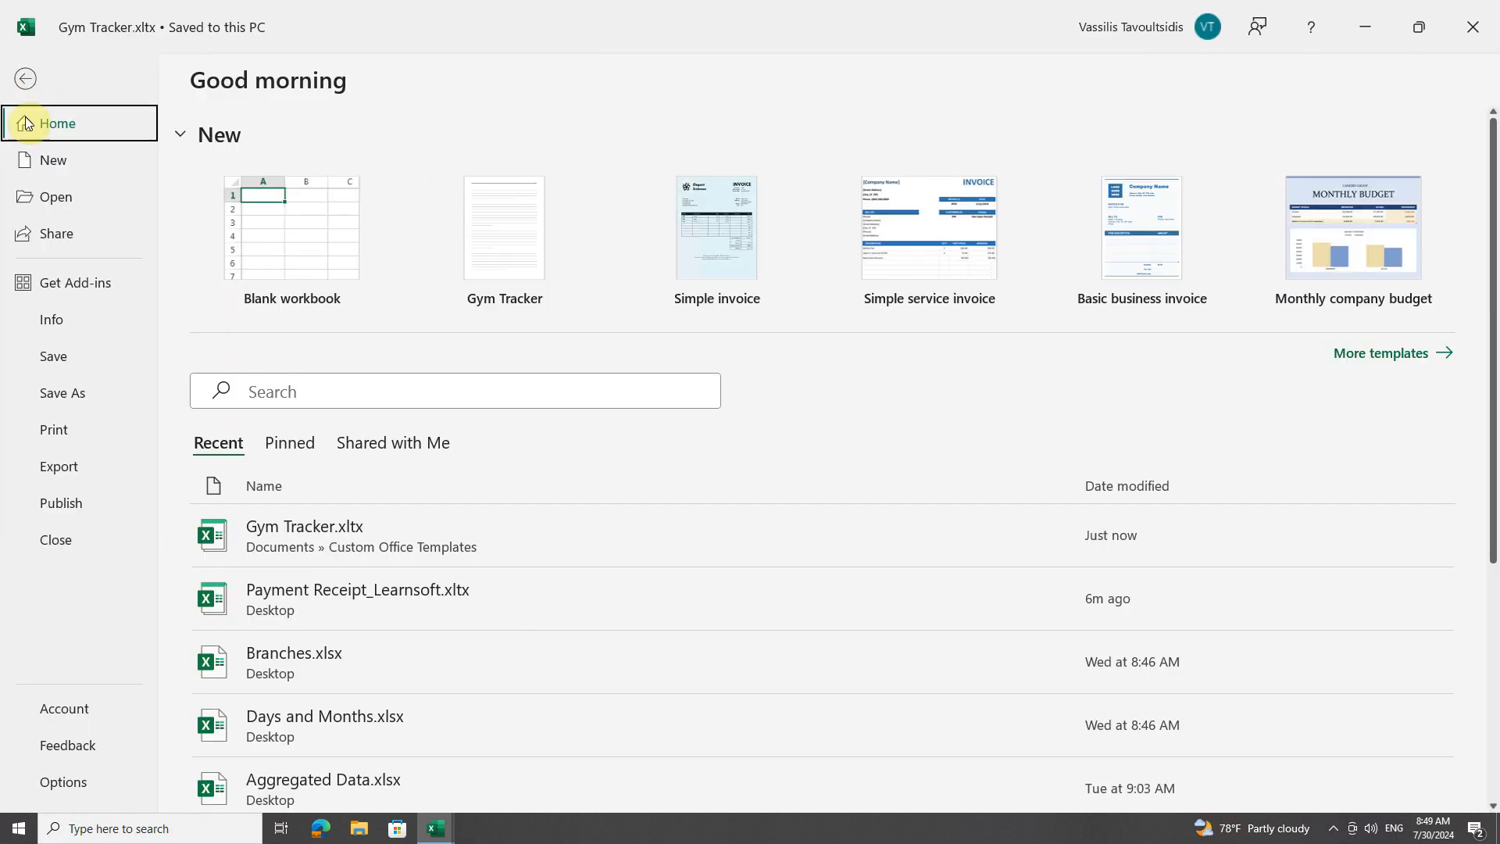
pyautogui.click(65, 540)
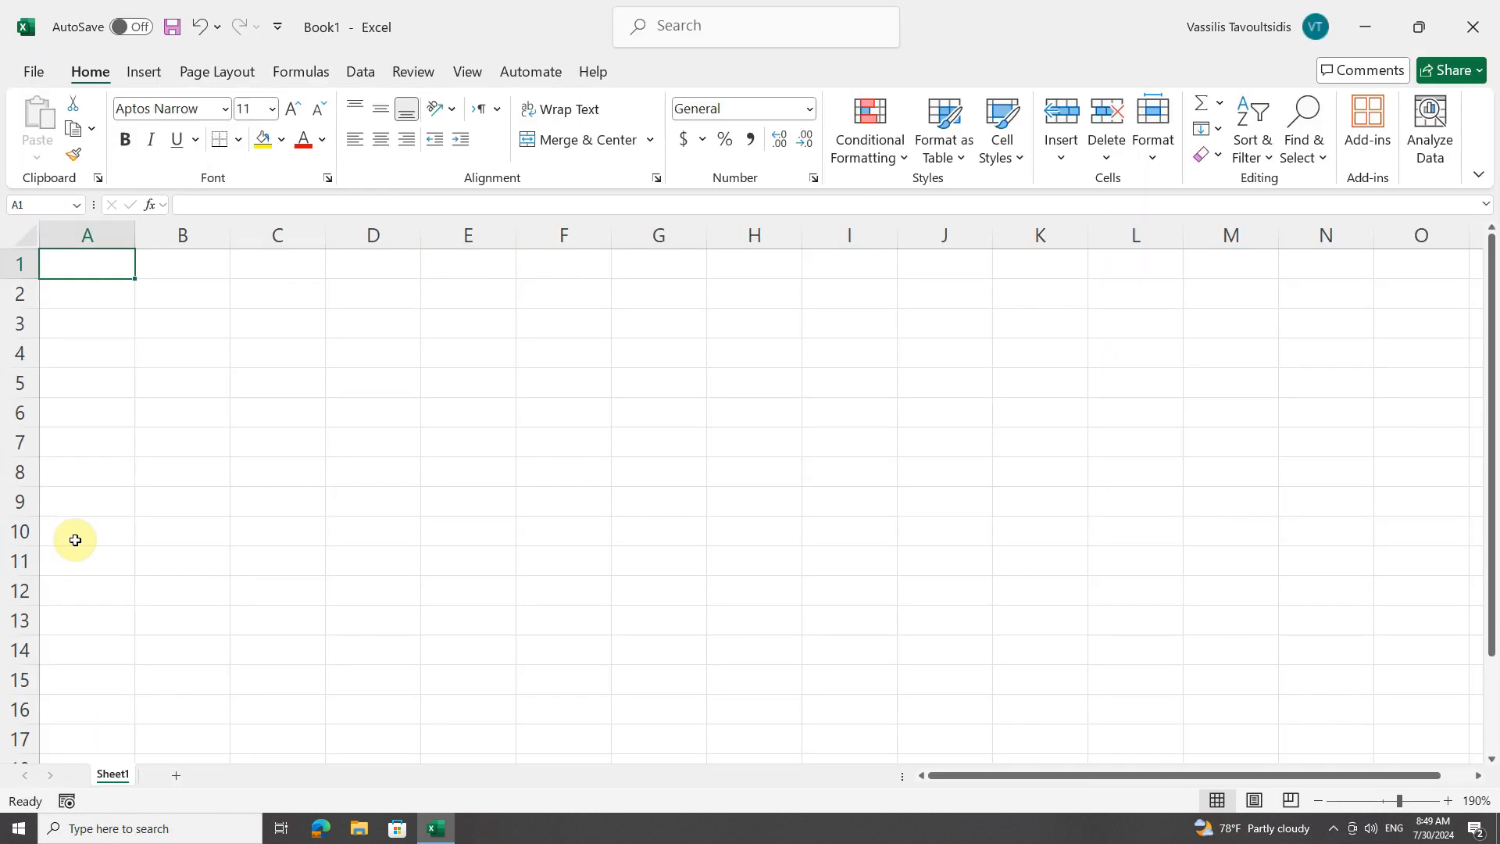
# Step: Create a new workbook from the personal template Gym Tracker
pyautogui.click(34, 72)
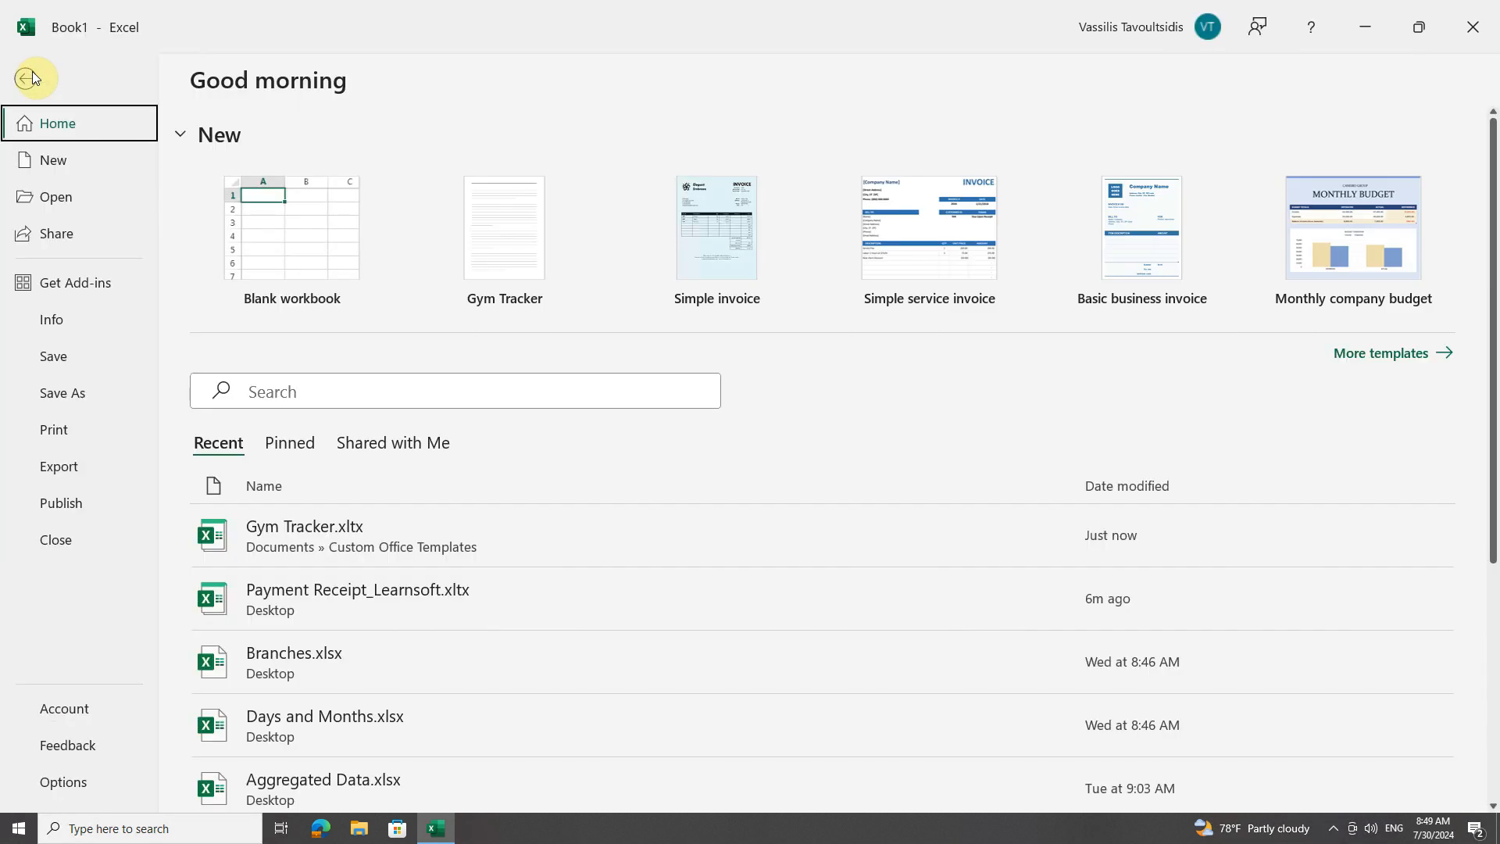
pyautogui.click(77, 162)
pyautogui.scroll(-2, 309, 555)
pyautogui.click(294, 537)
pyautogui.scroll(-3, 298, 578)
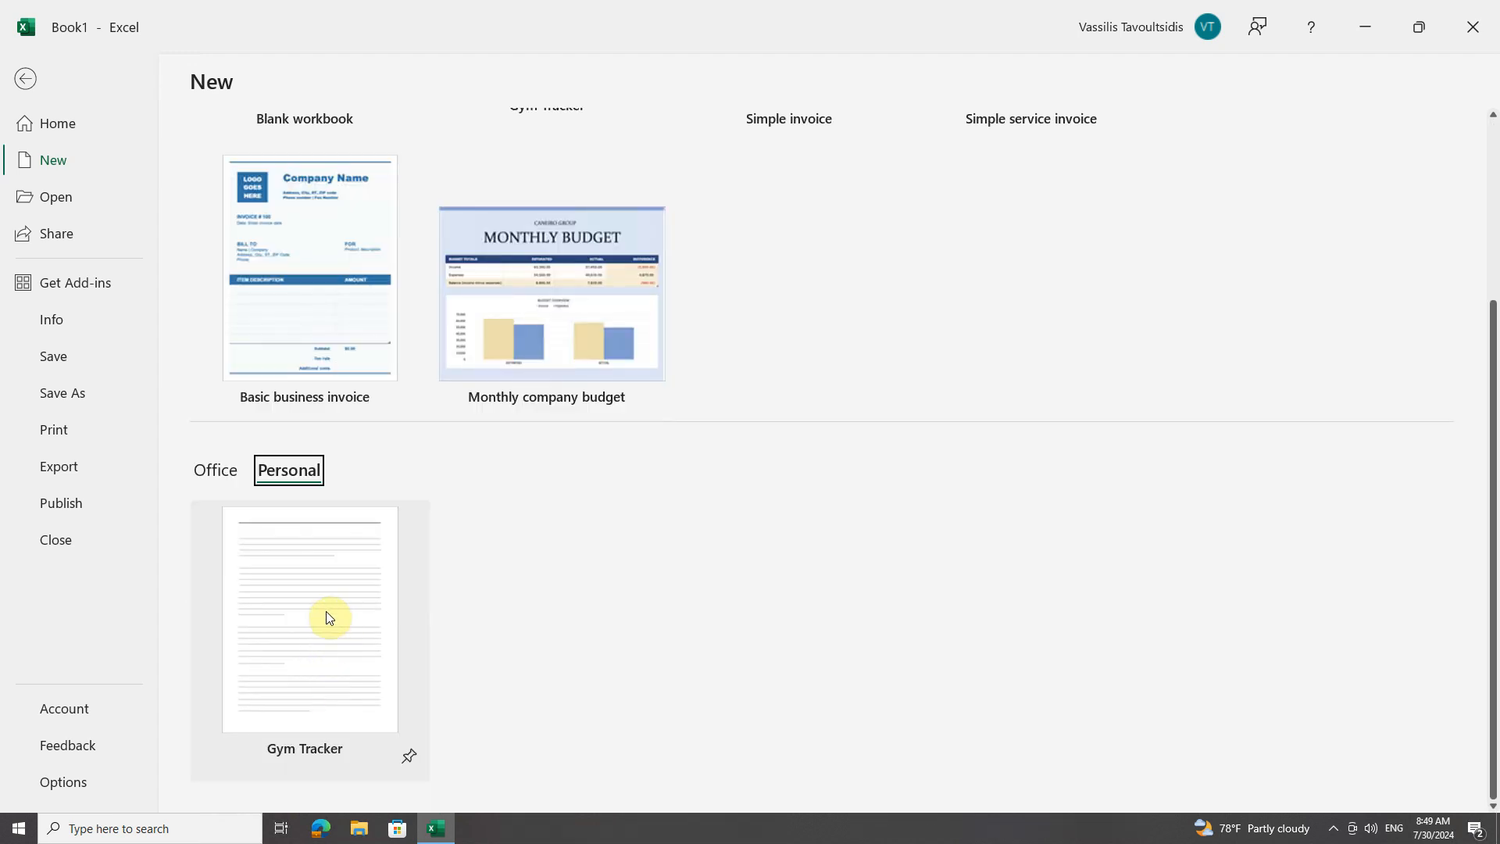
pyautogui.click(326, 616)
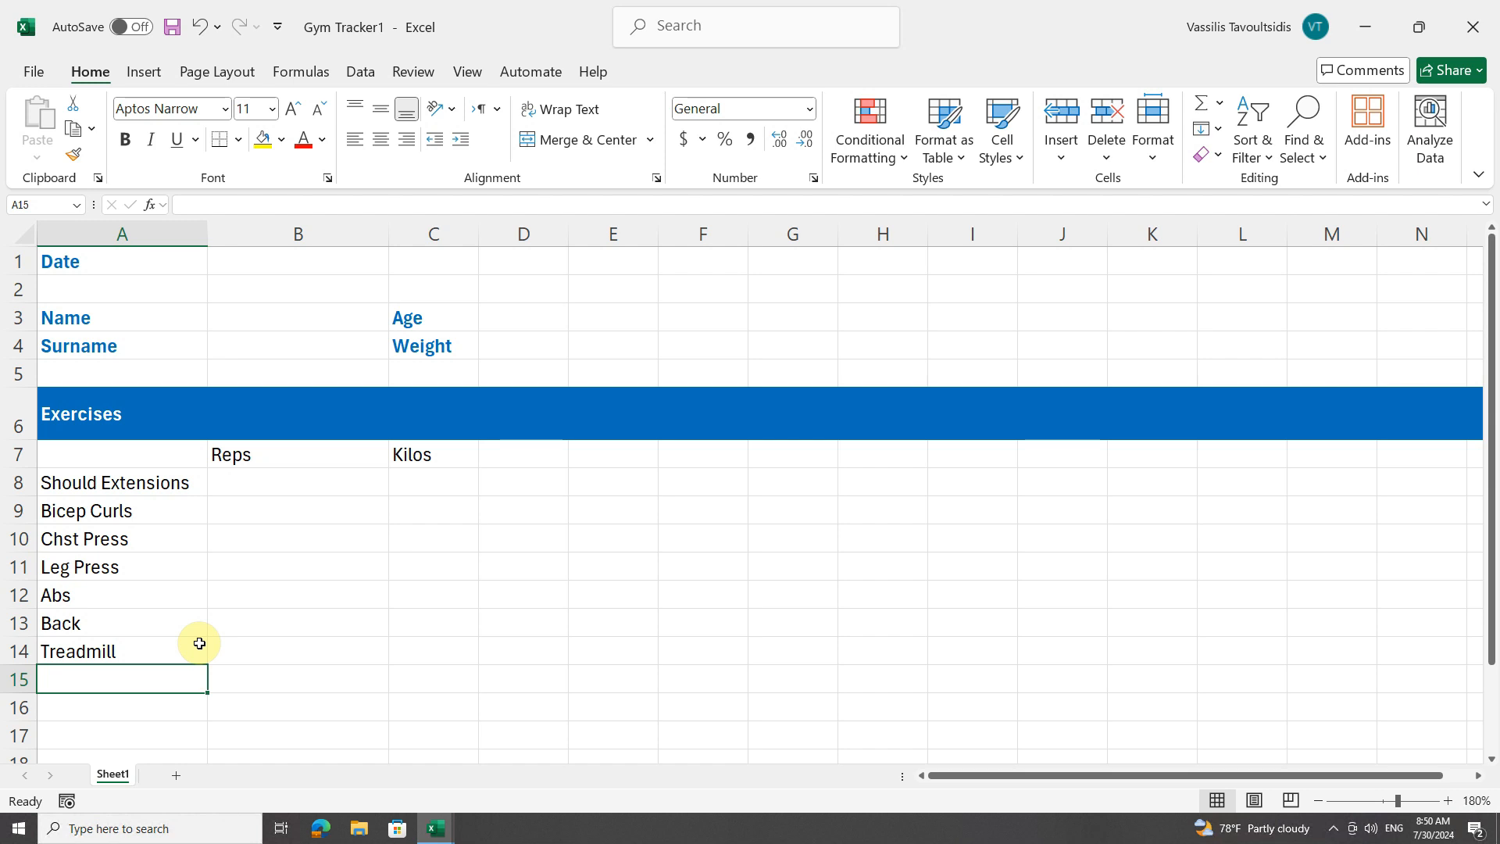
# Step: Close the new workbook based on Gym Tracker and the blank Book1 workbook
pyautogui.click(32, 72)
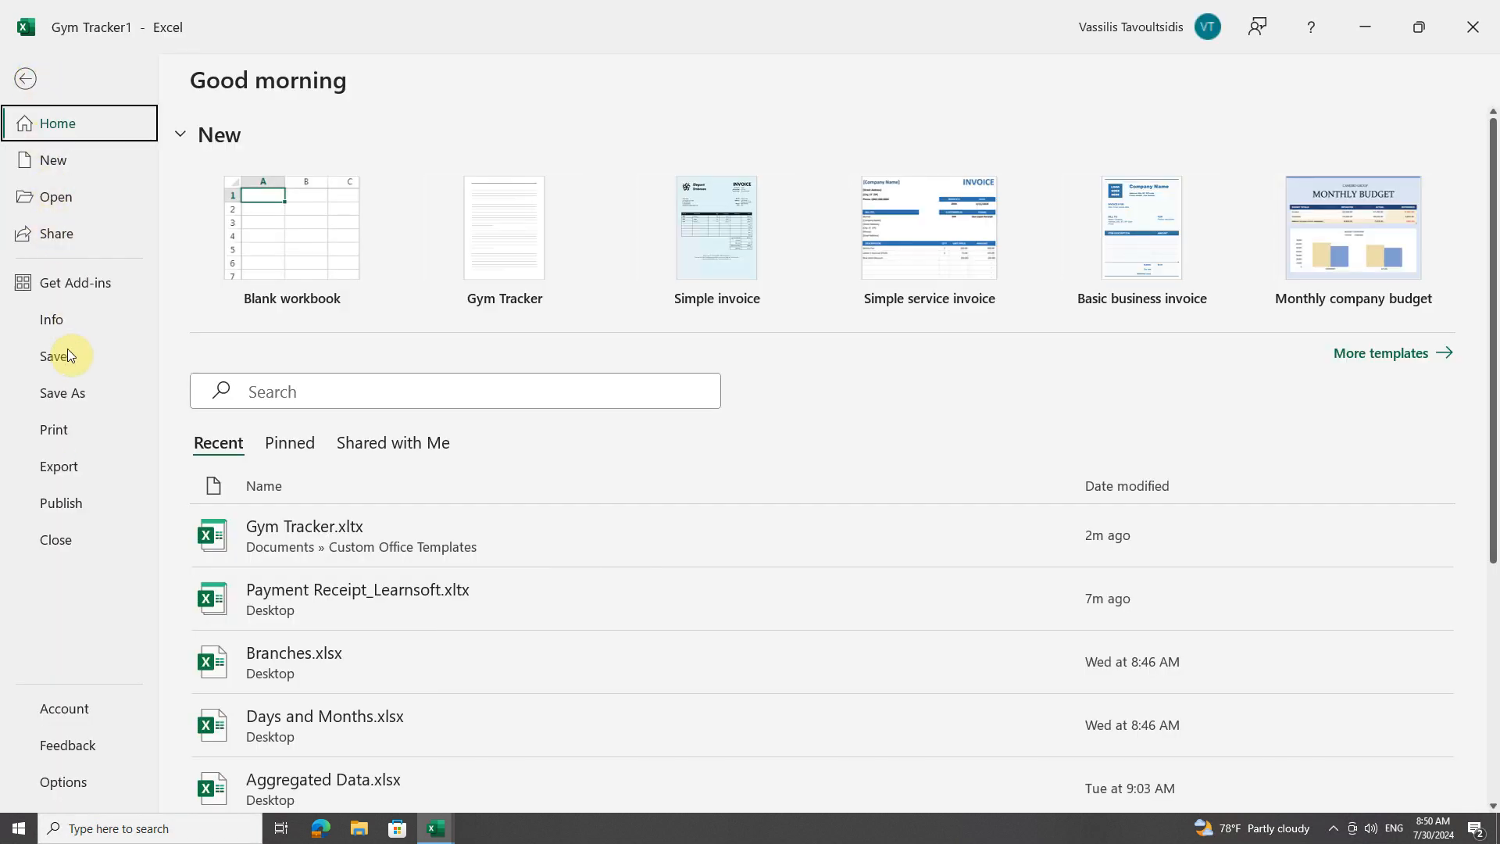
pyautogui.click(70, 540)
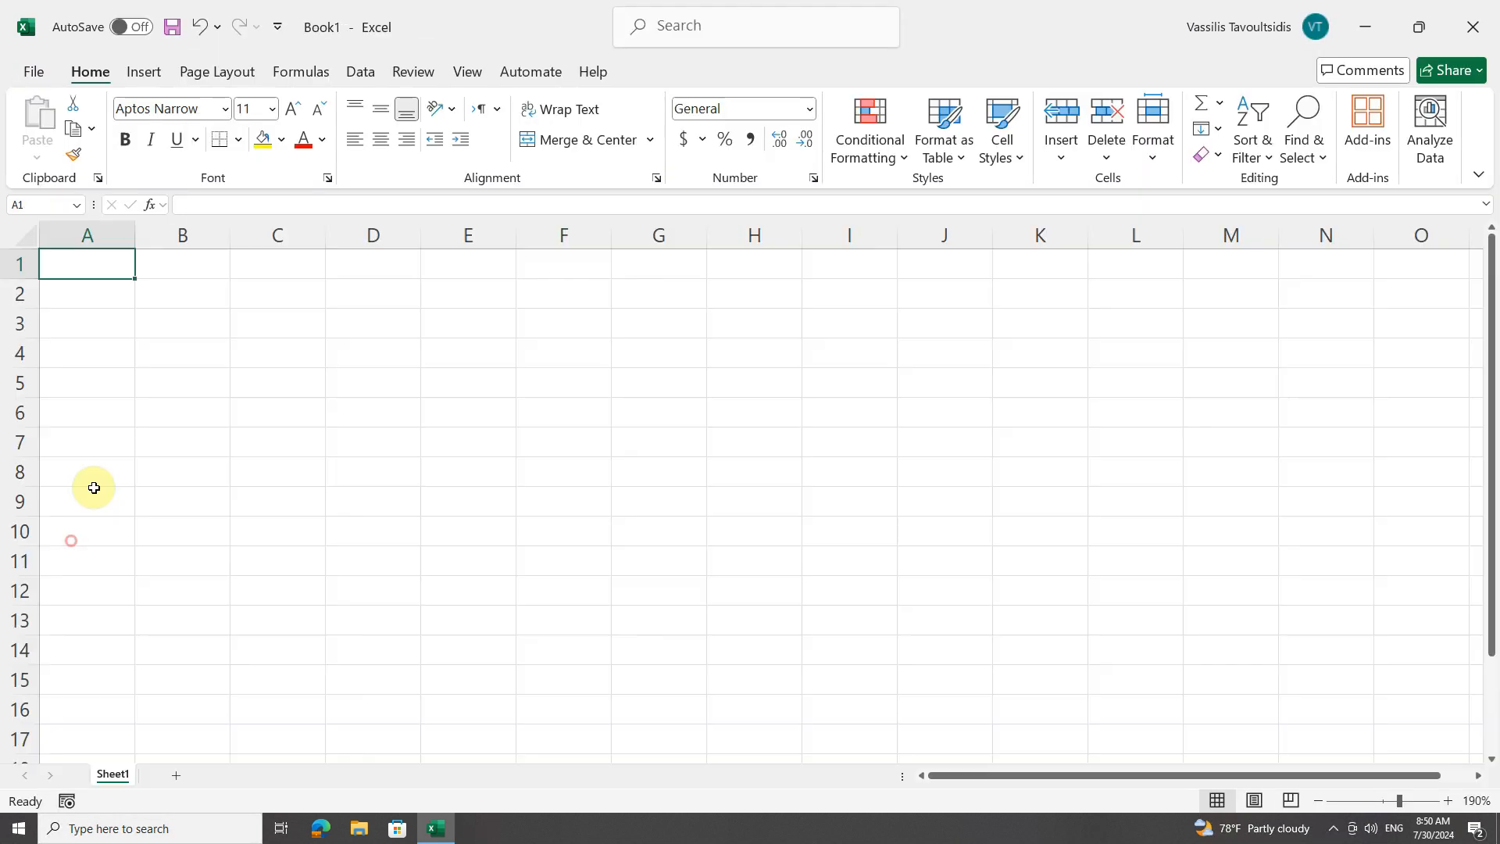
pyautogui.click(39, 72)
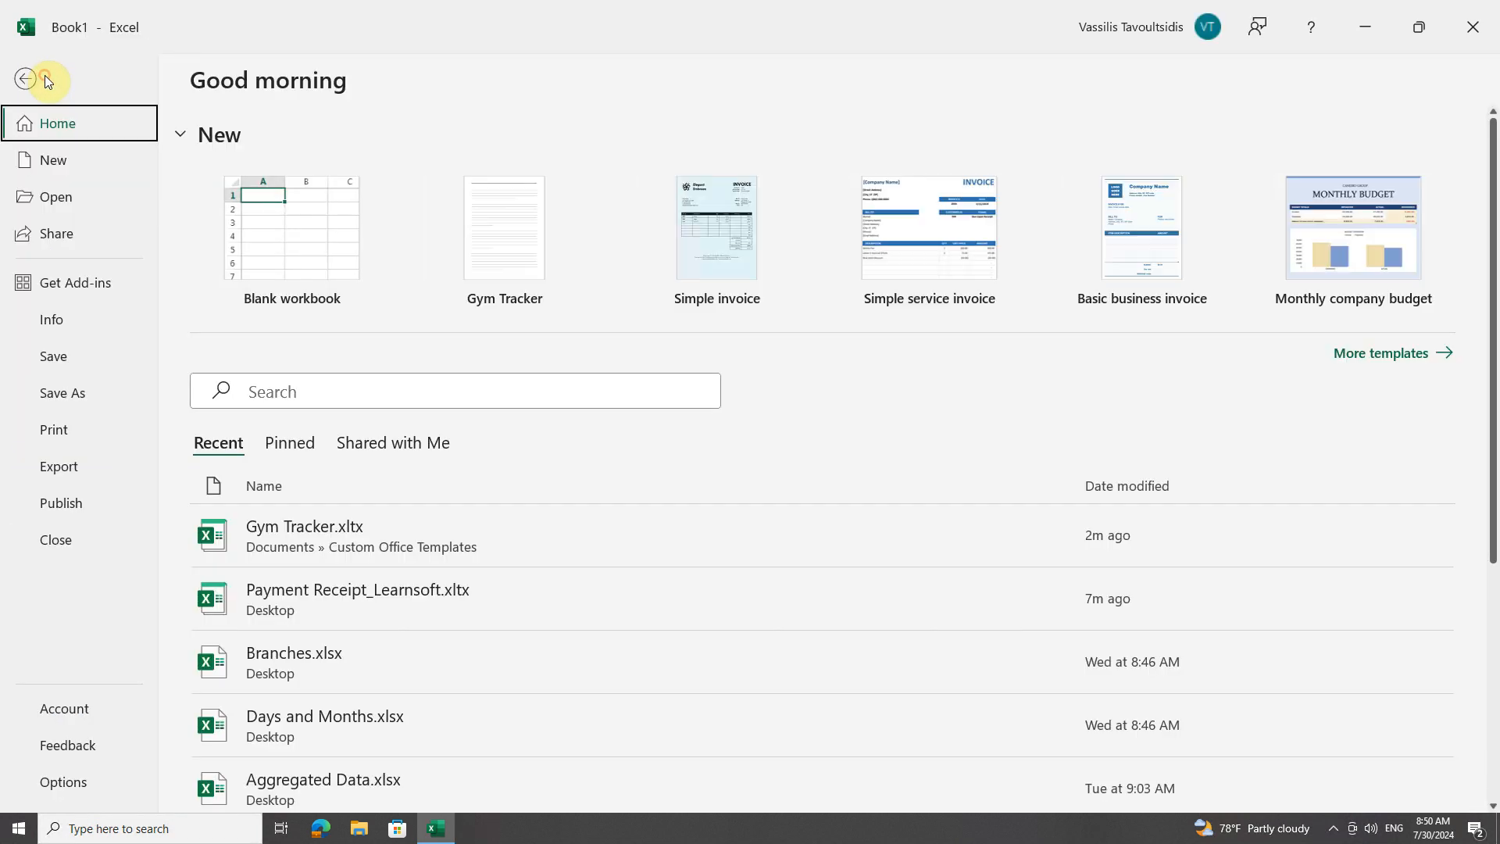
pyautogui.click(73, 541)
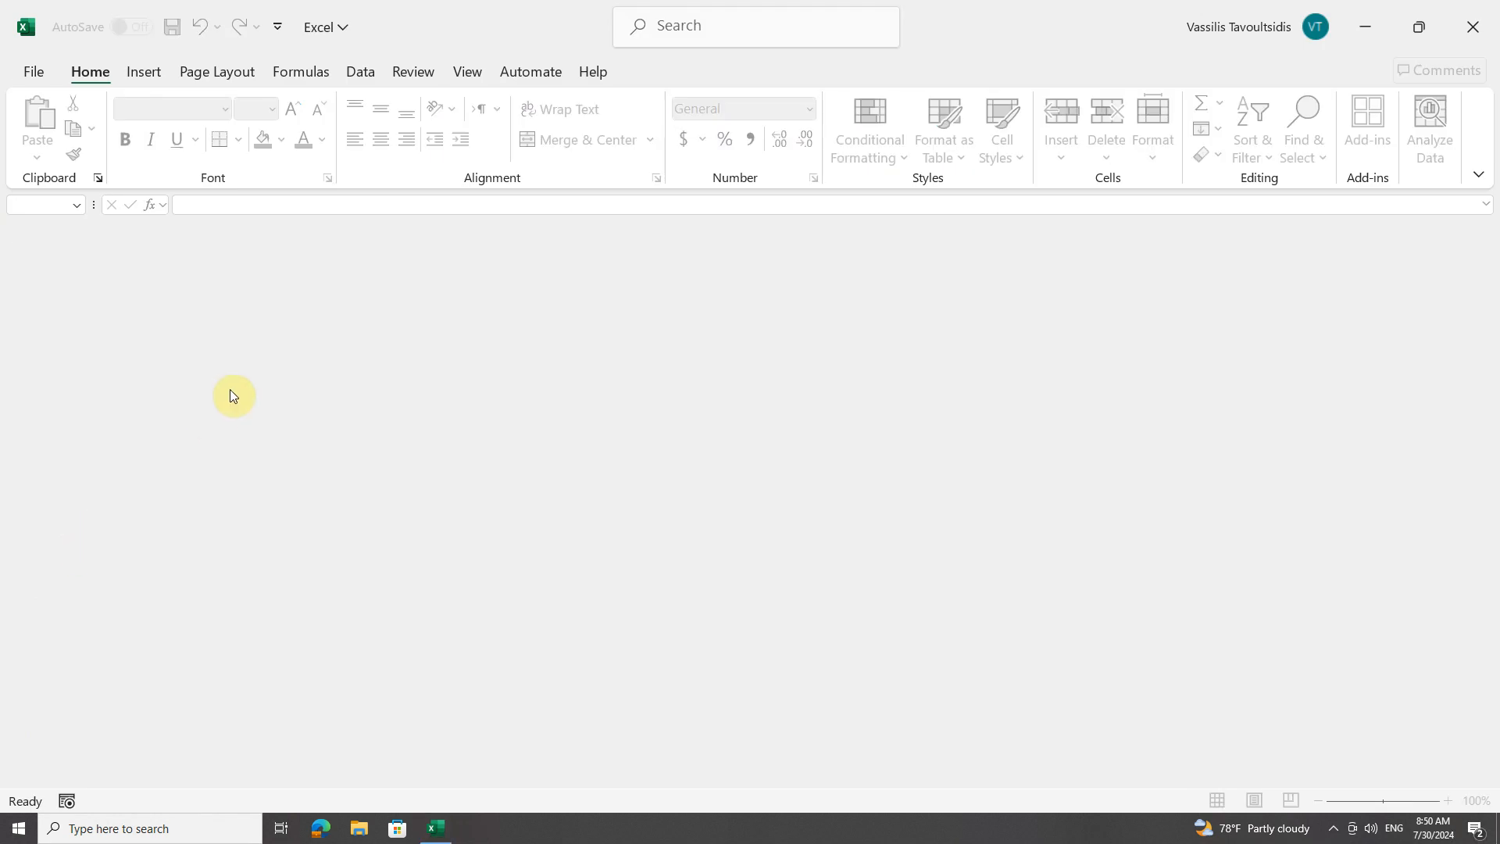
# Step: Browse to the Desktop and open the Payment Receipt_Learnsoft.xltx template for editing
pyautogui.click(30, 70)
pyautogui.click(66, 200)
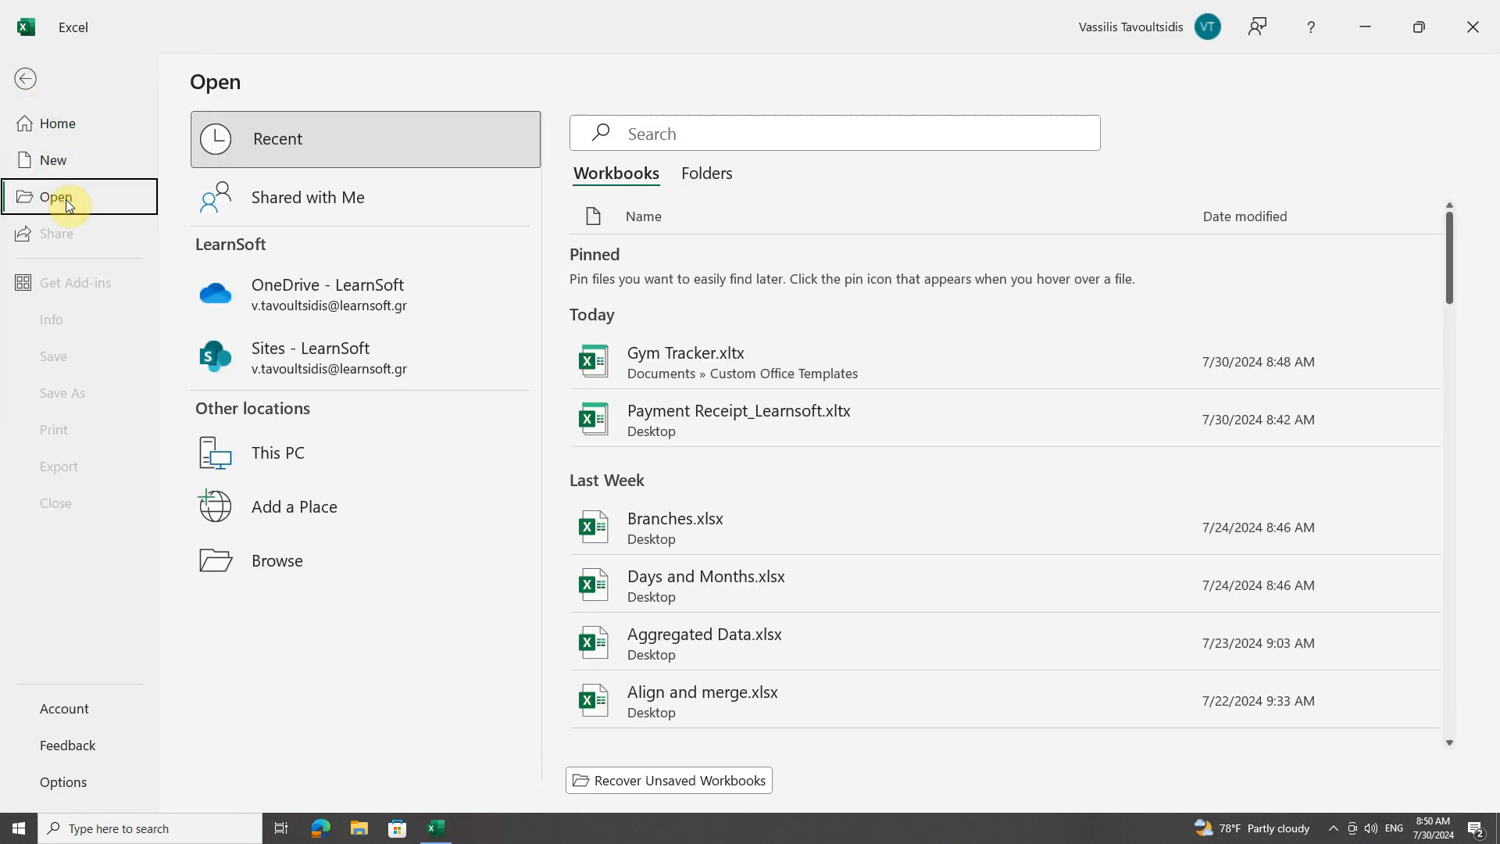
pyautogui.click(266, 560)
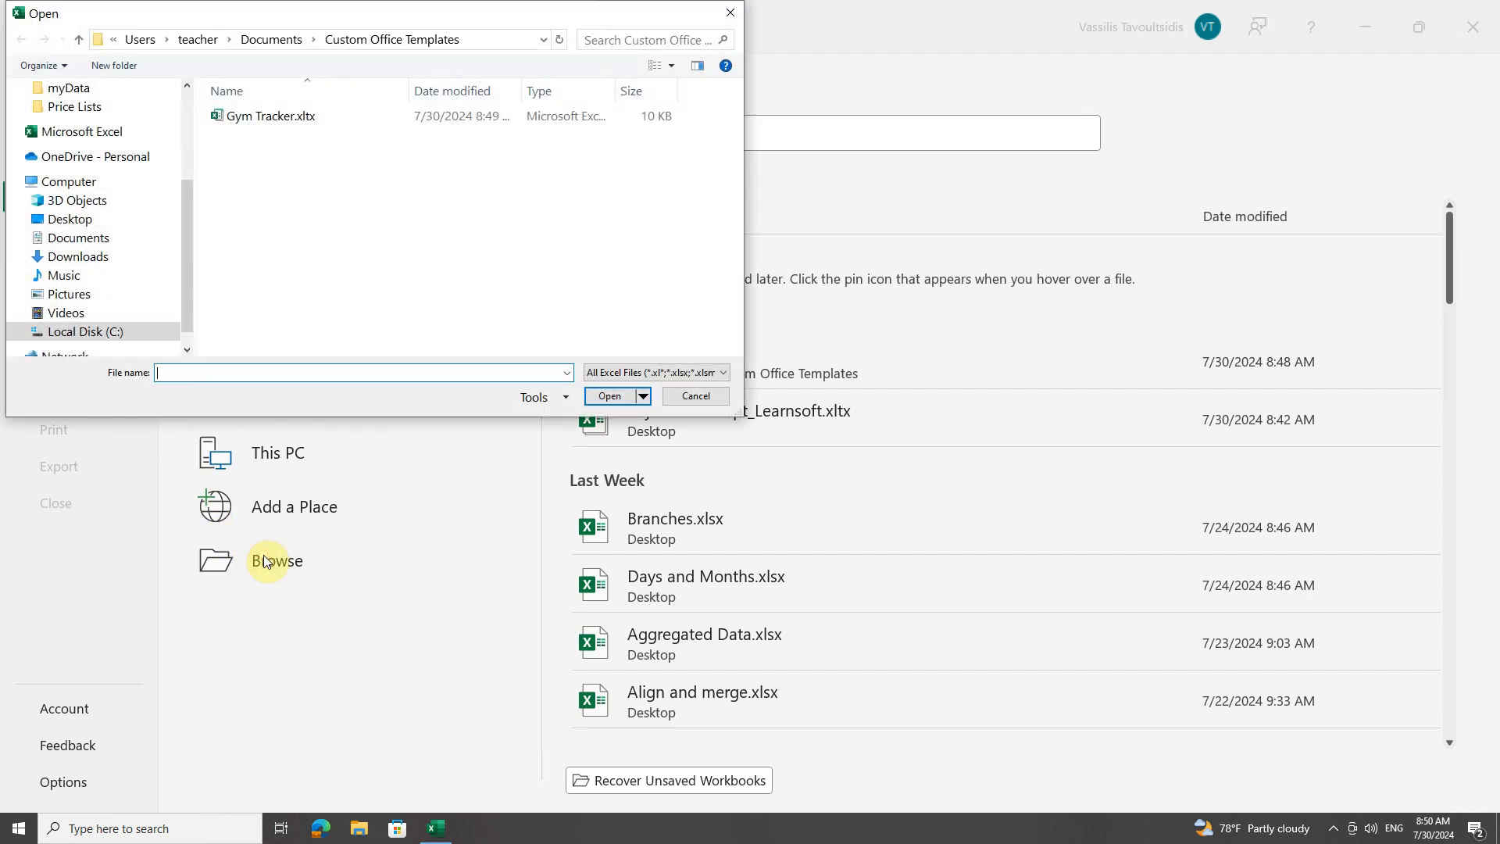
pyautogui.click(115, 41)
pyautogui.click(138, 97)
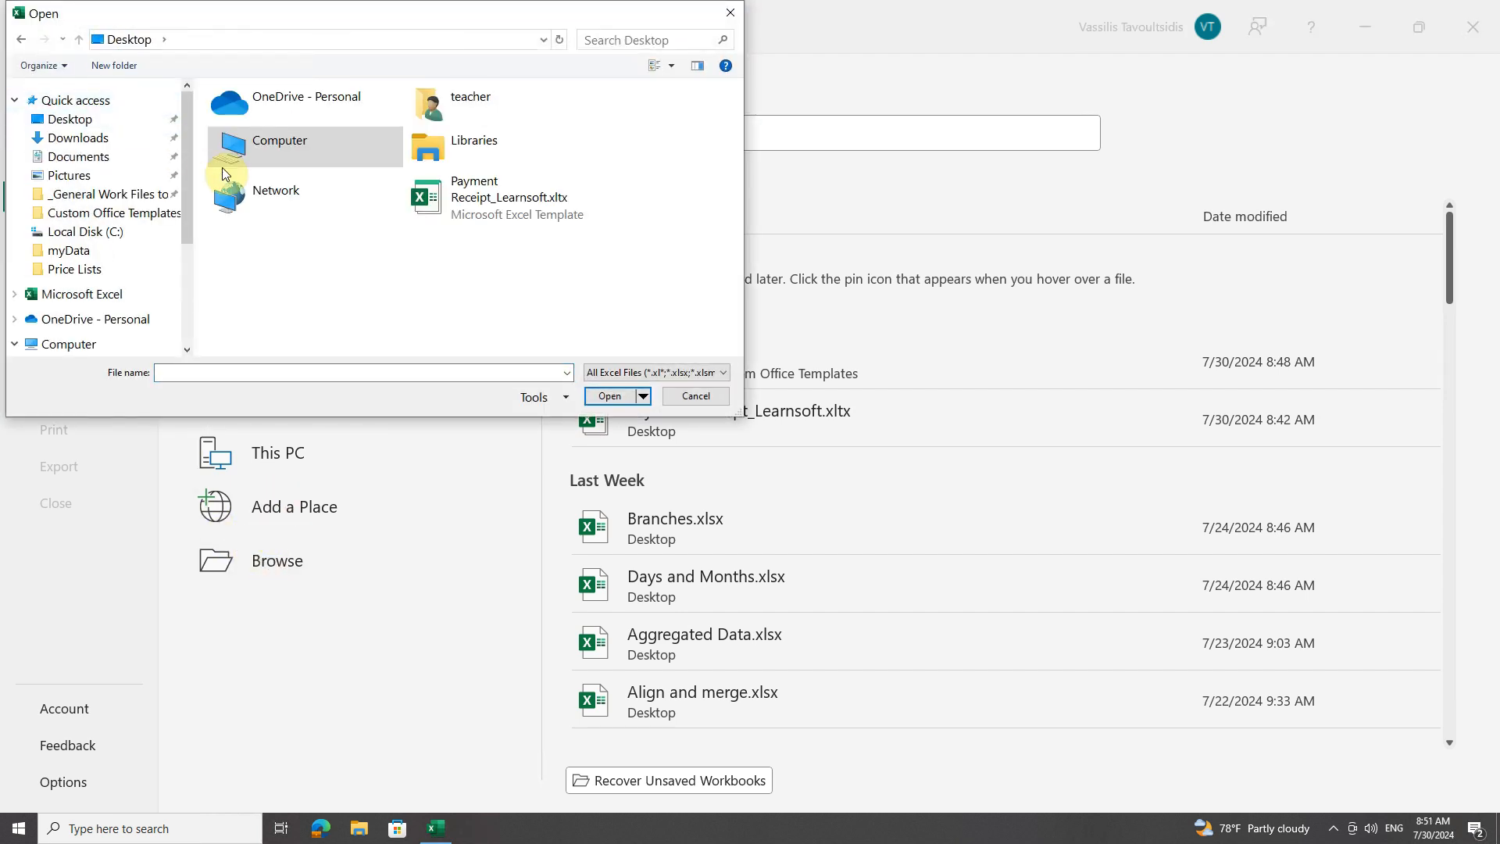
pyautogui.doubleClick(458, 205)
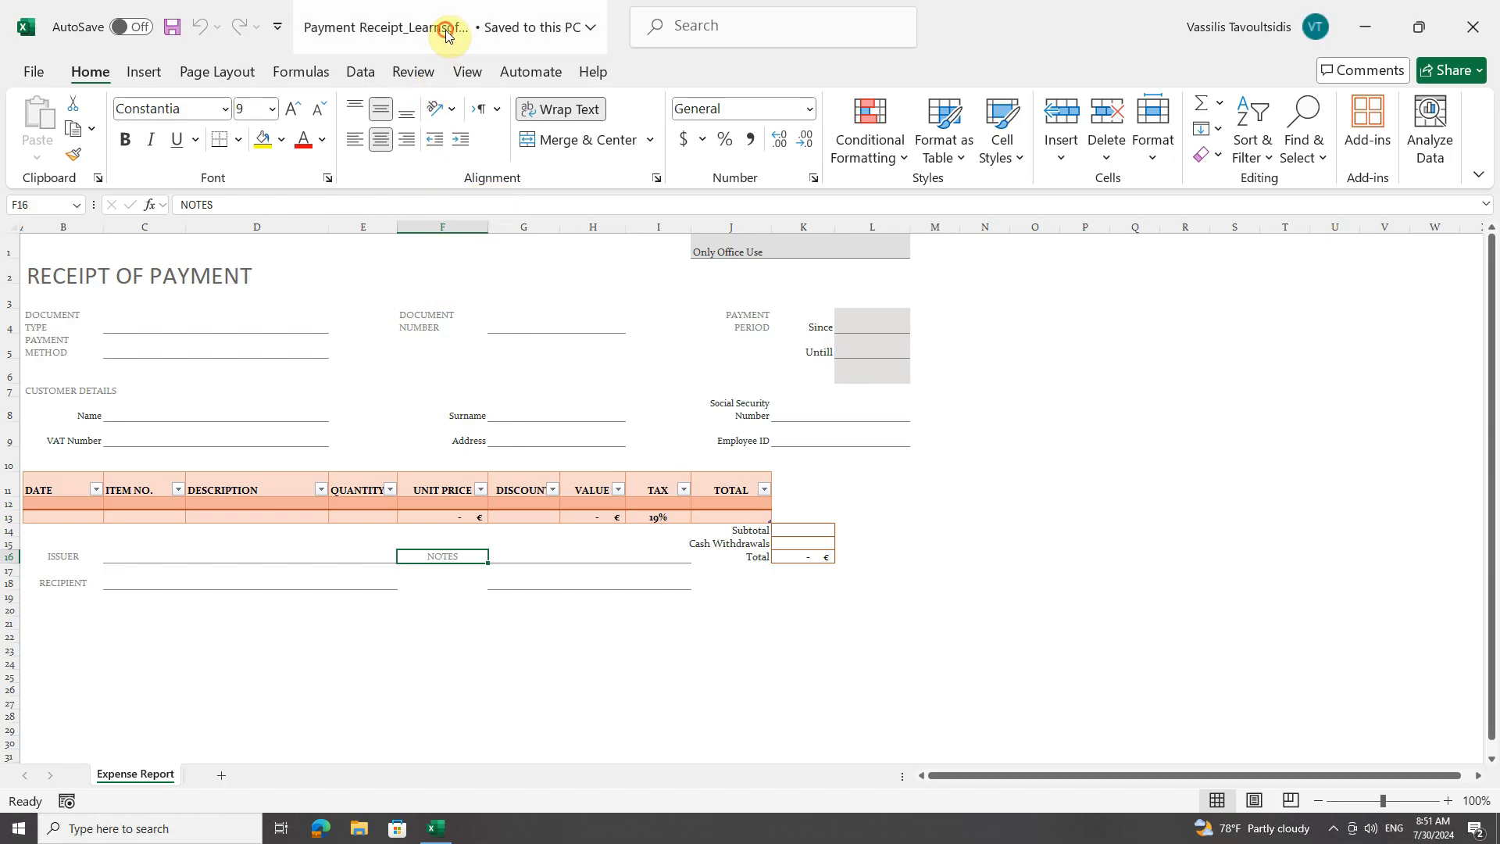
# Step: Check the file name and location details of the Payment Receipt_Learnsoft template, and close the file
pyautogui.click(435, 27)
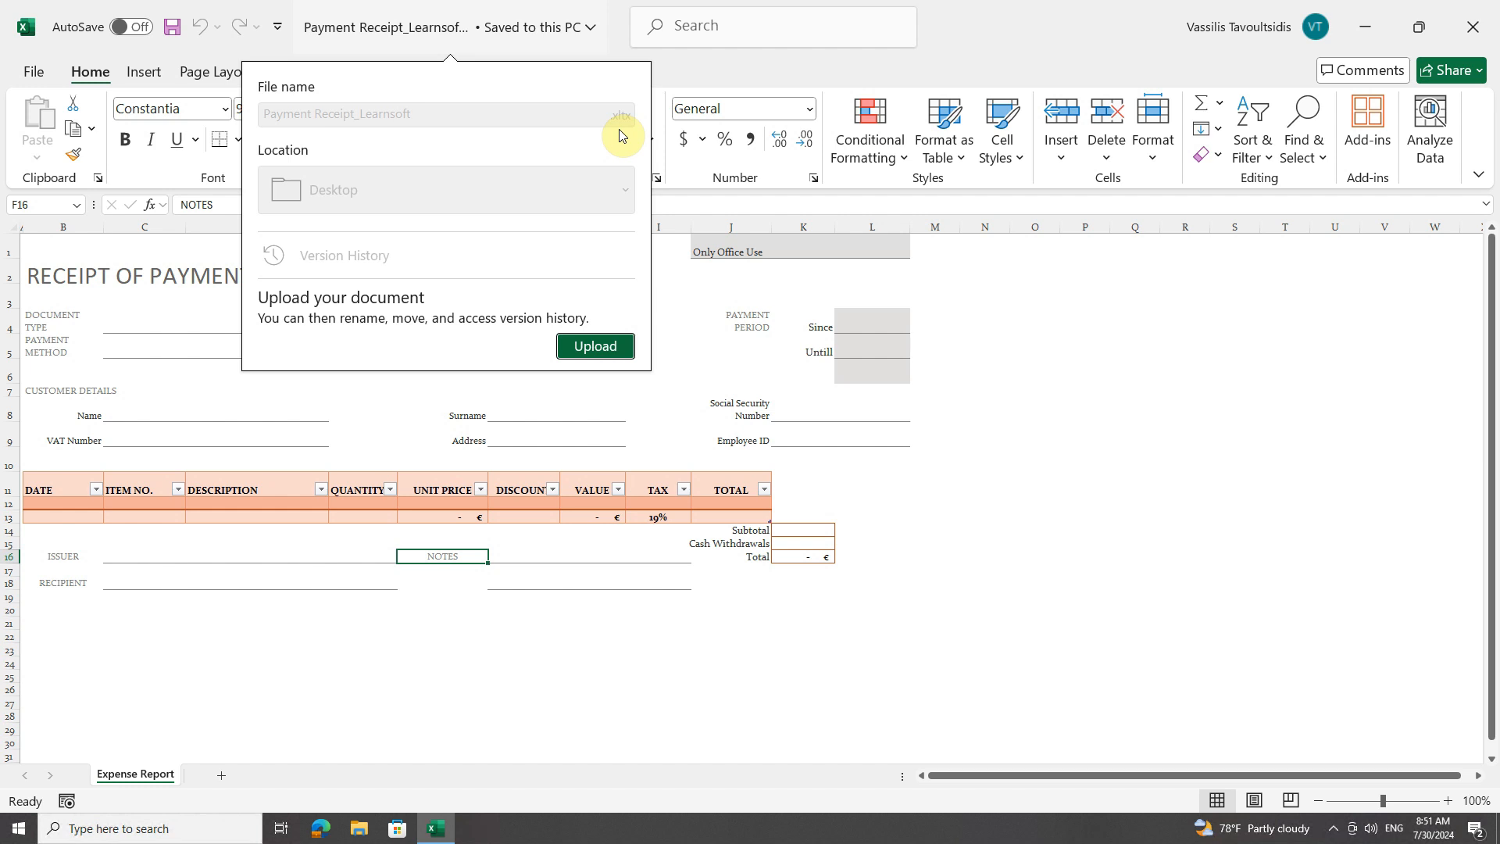
pyautogui.click(34, 72)
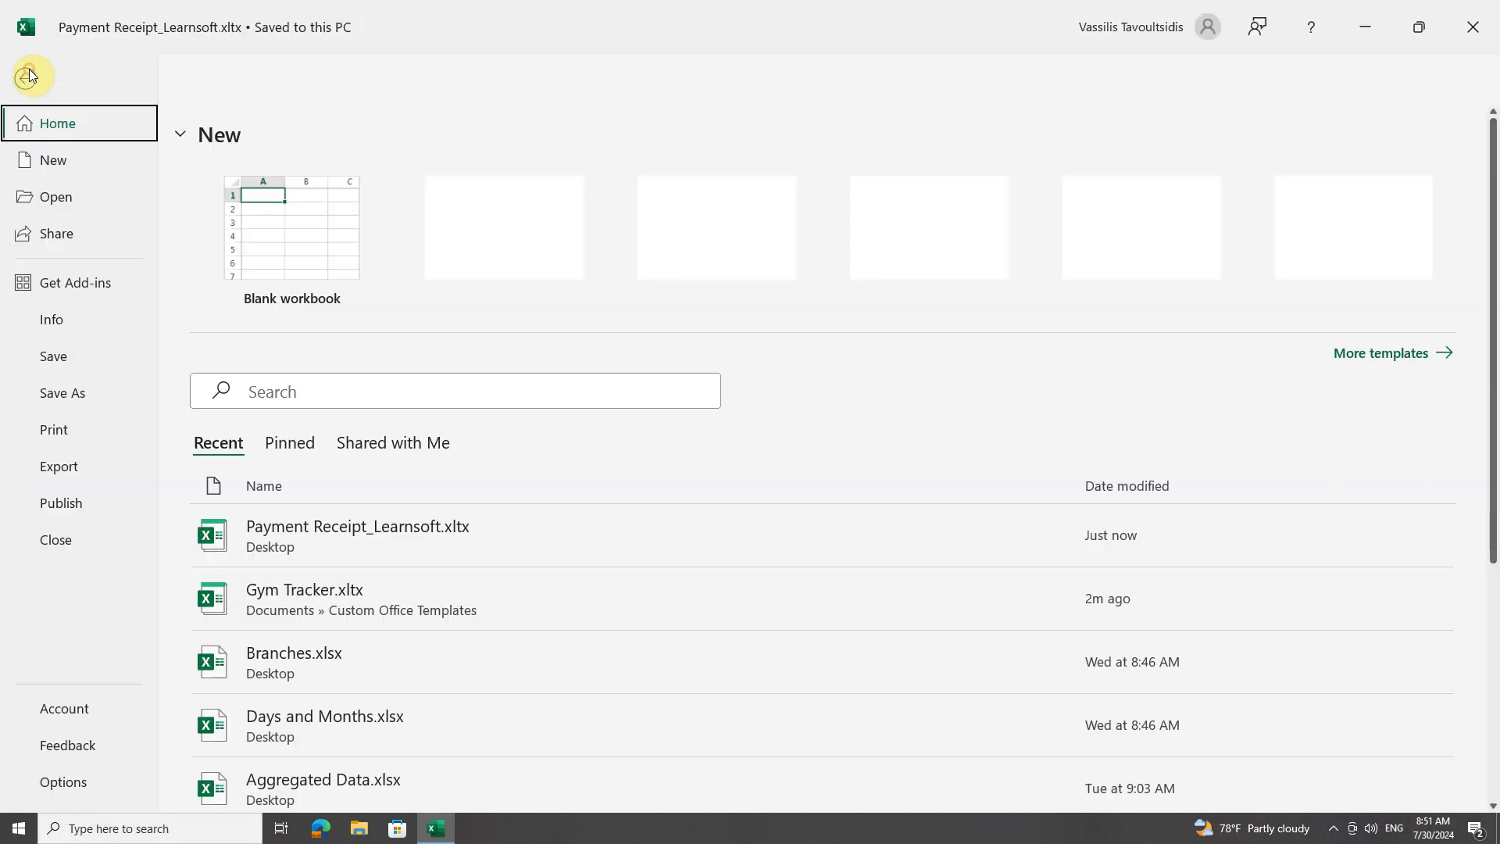
pyautogui.click(57, 542)
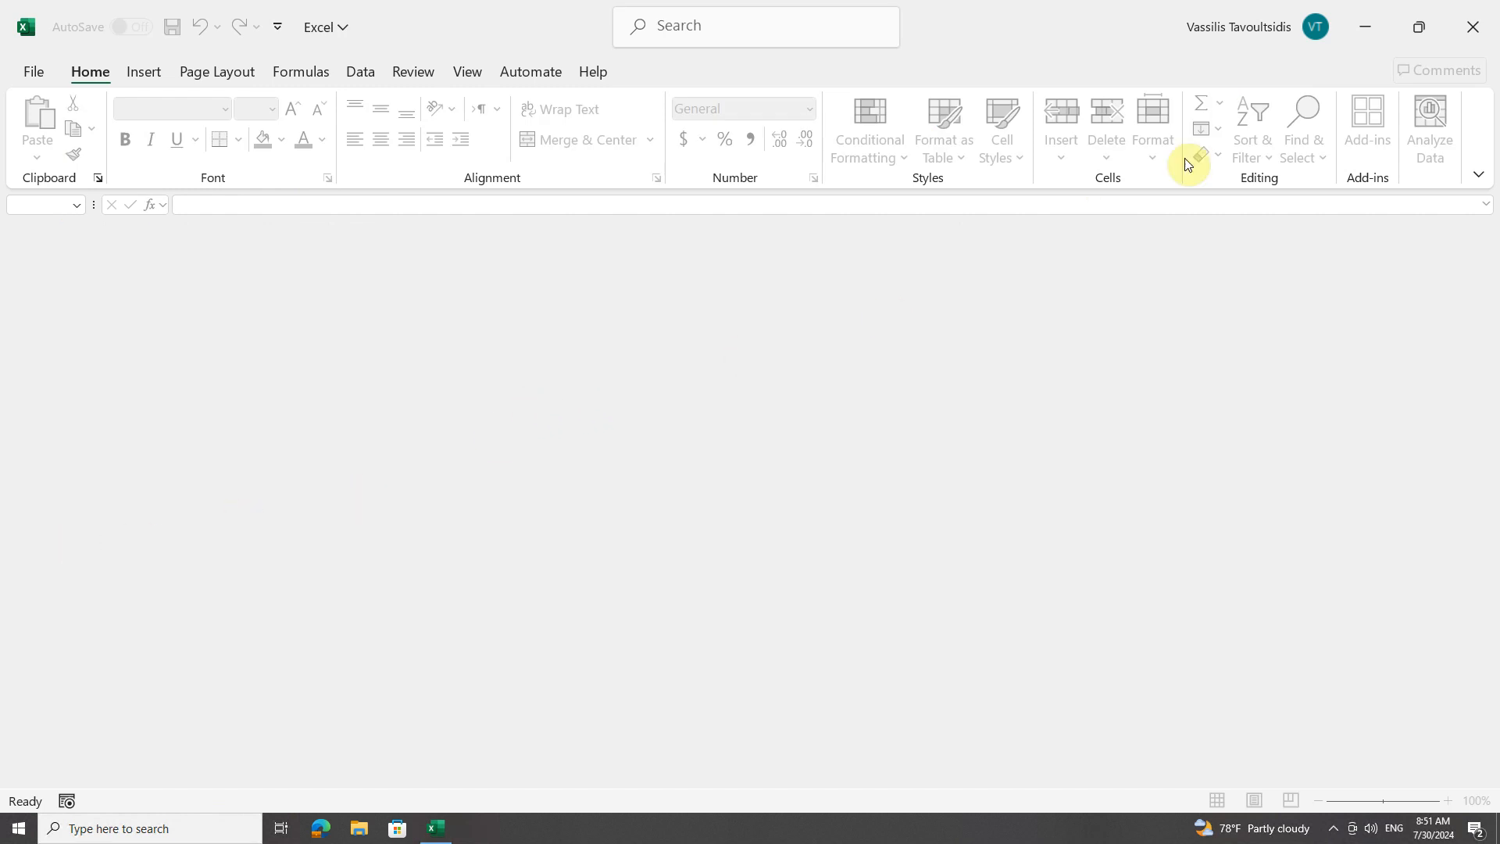
# Step: Show the Desktop, create a new workbook from the Payment Receipt_Learnsoft template there, and close that workbook
pyautogui.click(1366, 27)
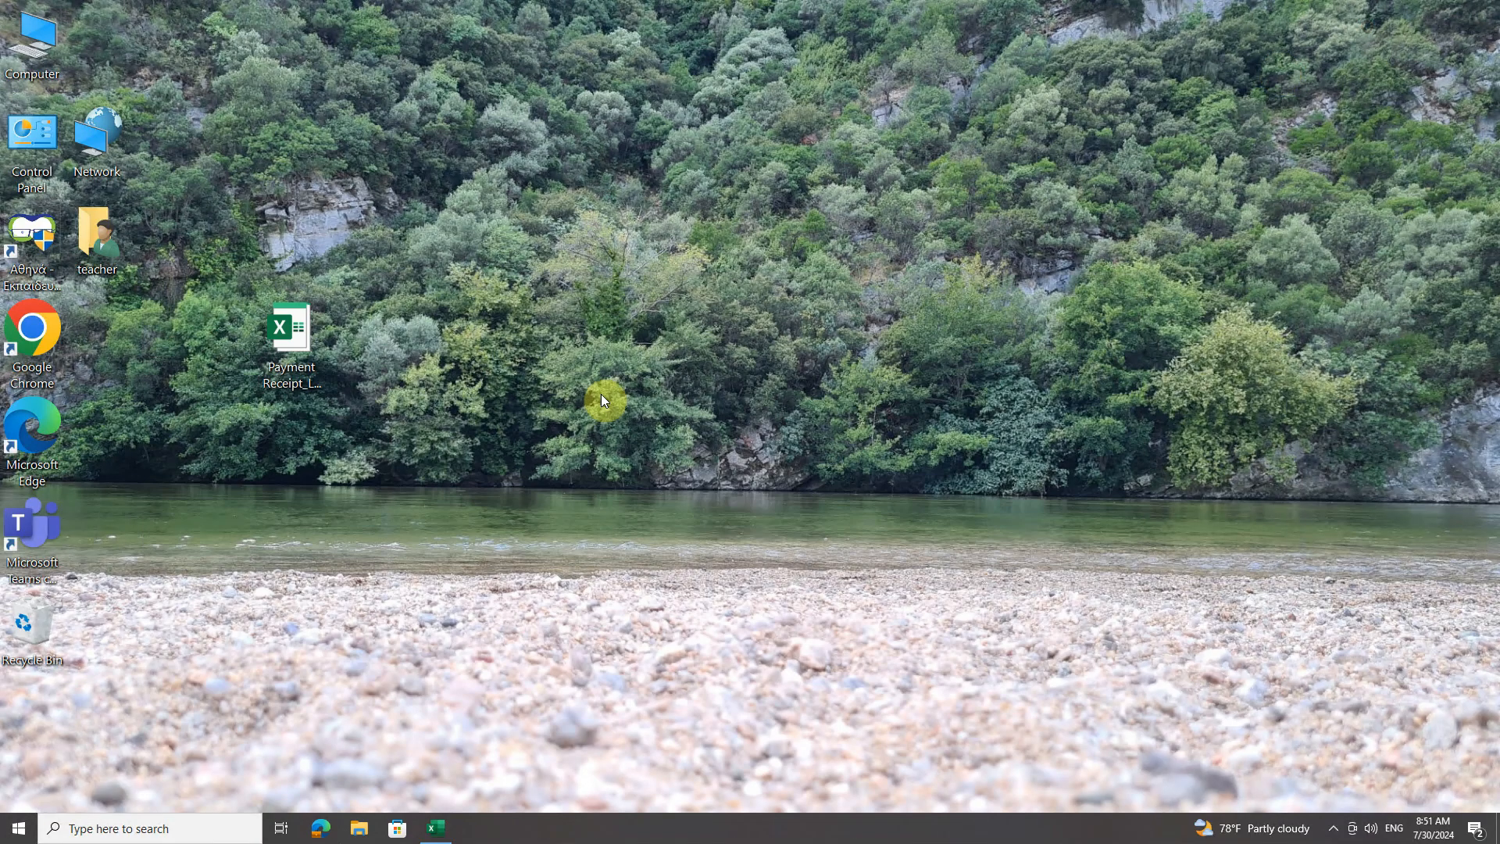
pyautogui.click(302, 344)
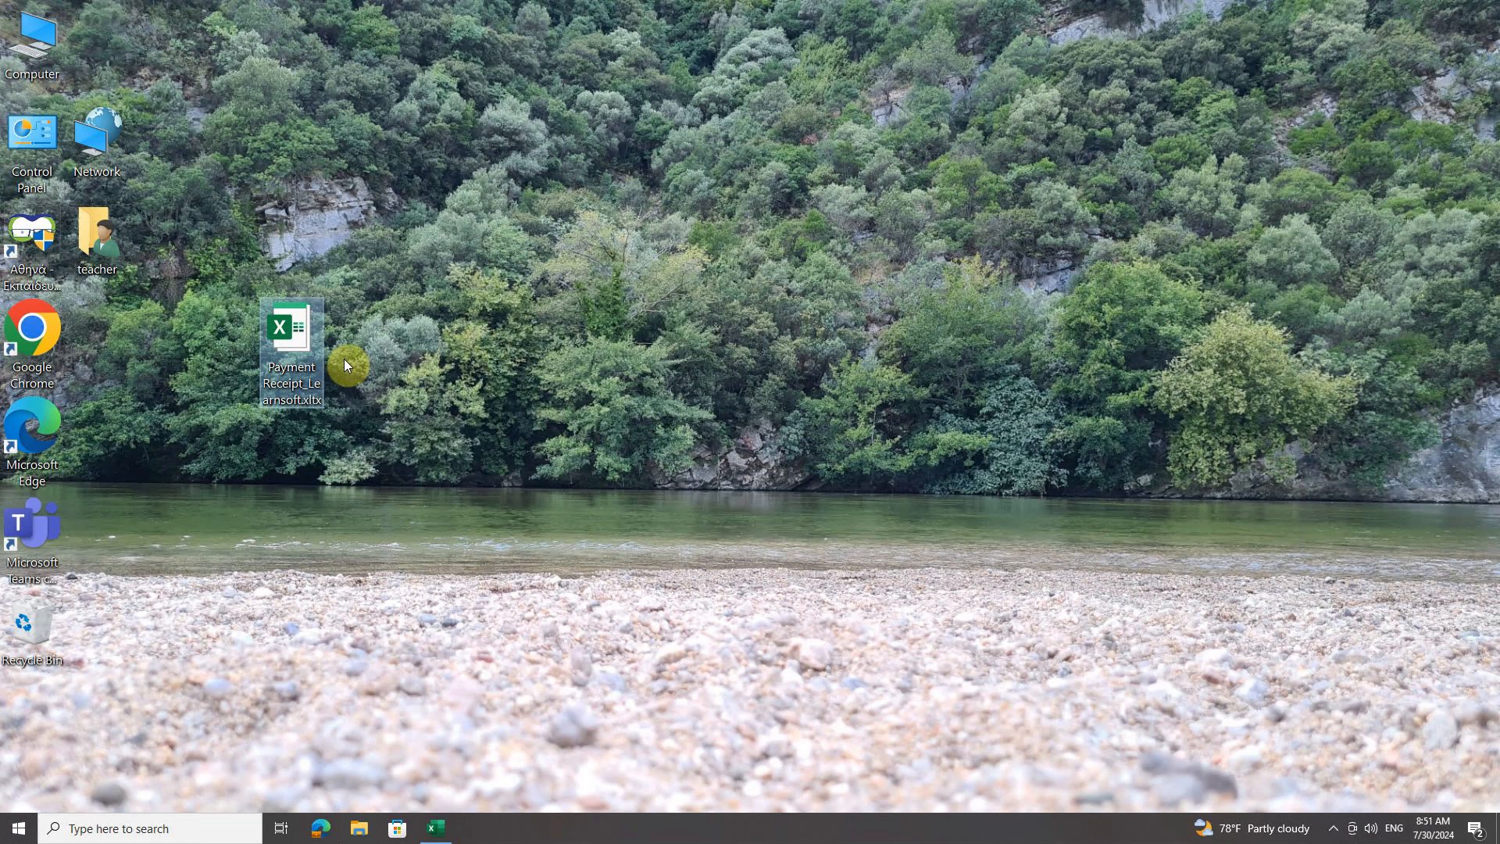
pyautogui.doubleClick(297, 335)
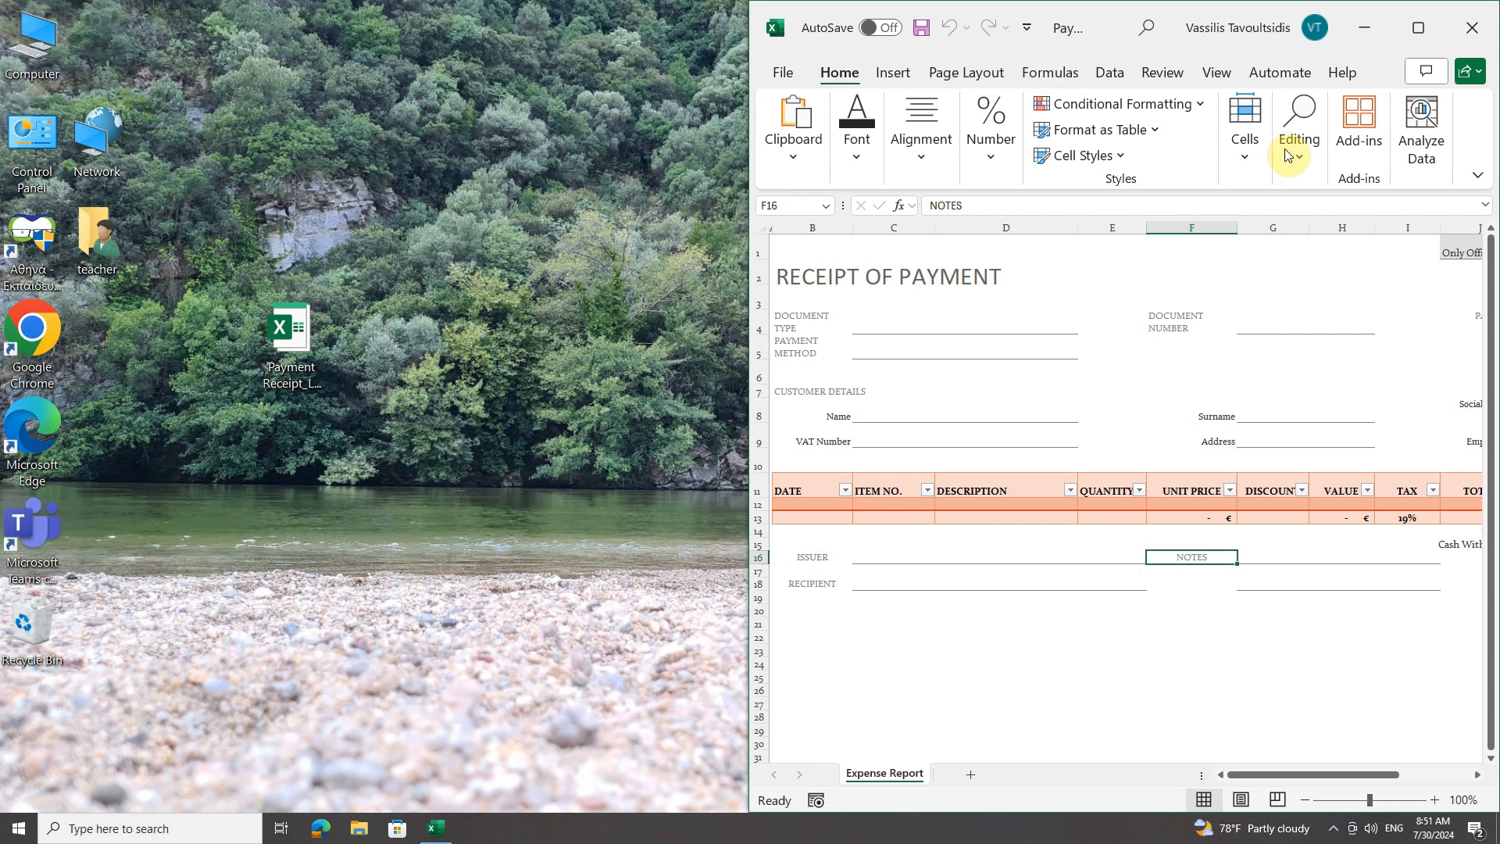
pyautogui.click(1472, 27)
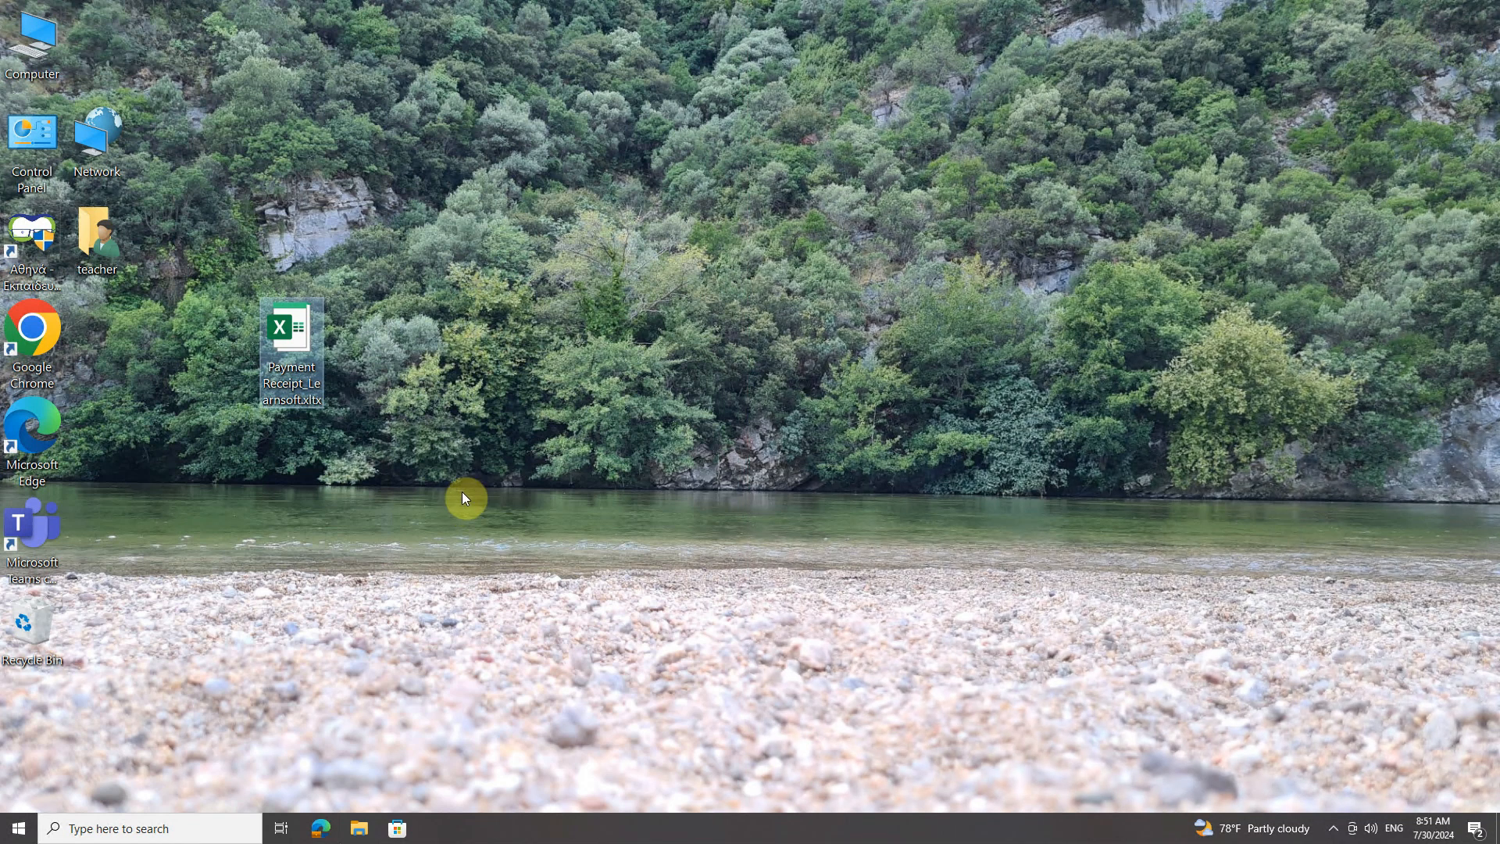
# Step: Open the Payment Receipt_Learnsoft.xltx template itself from the Desktop for editing and check its file name and location
pyautogui.rightClick(293, 330)
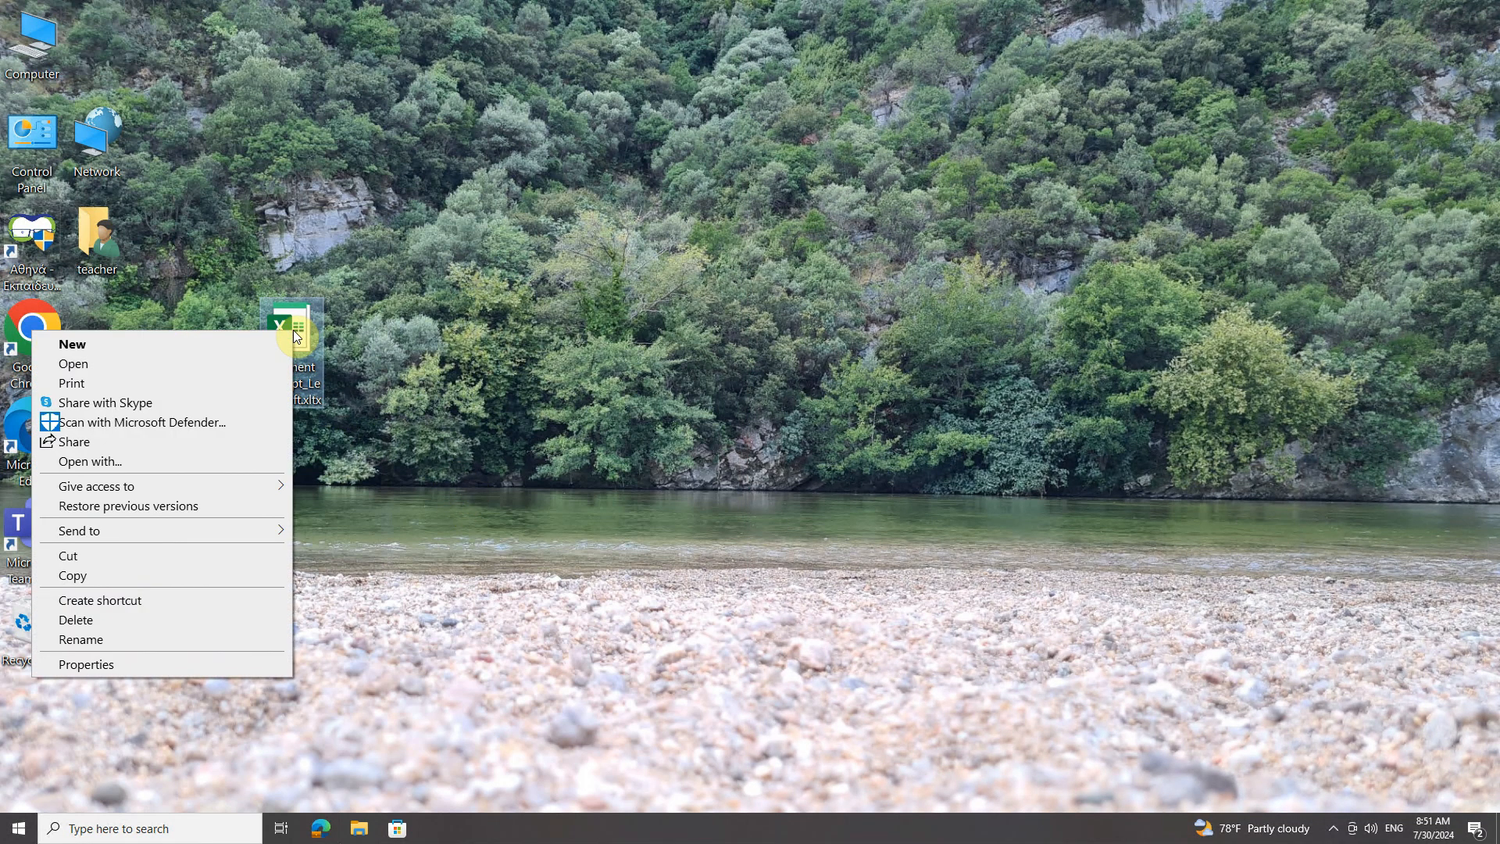
pyautogui.click(139, 362)
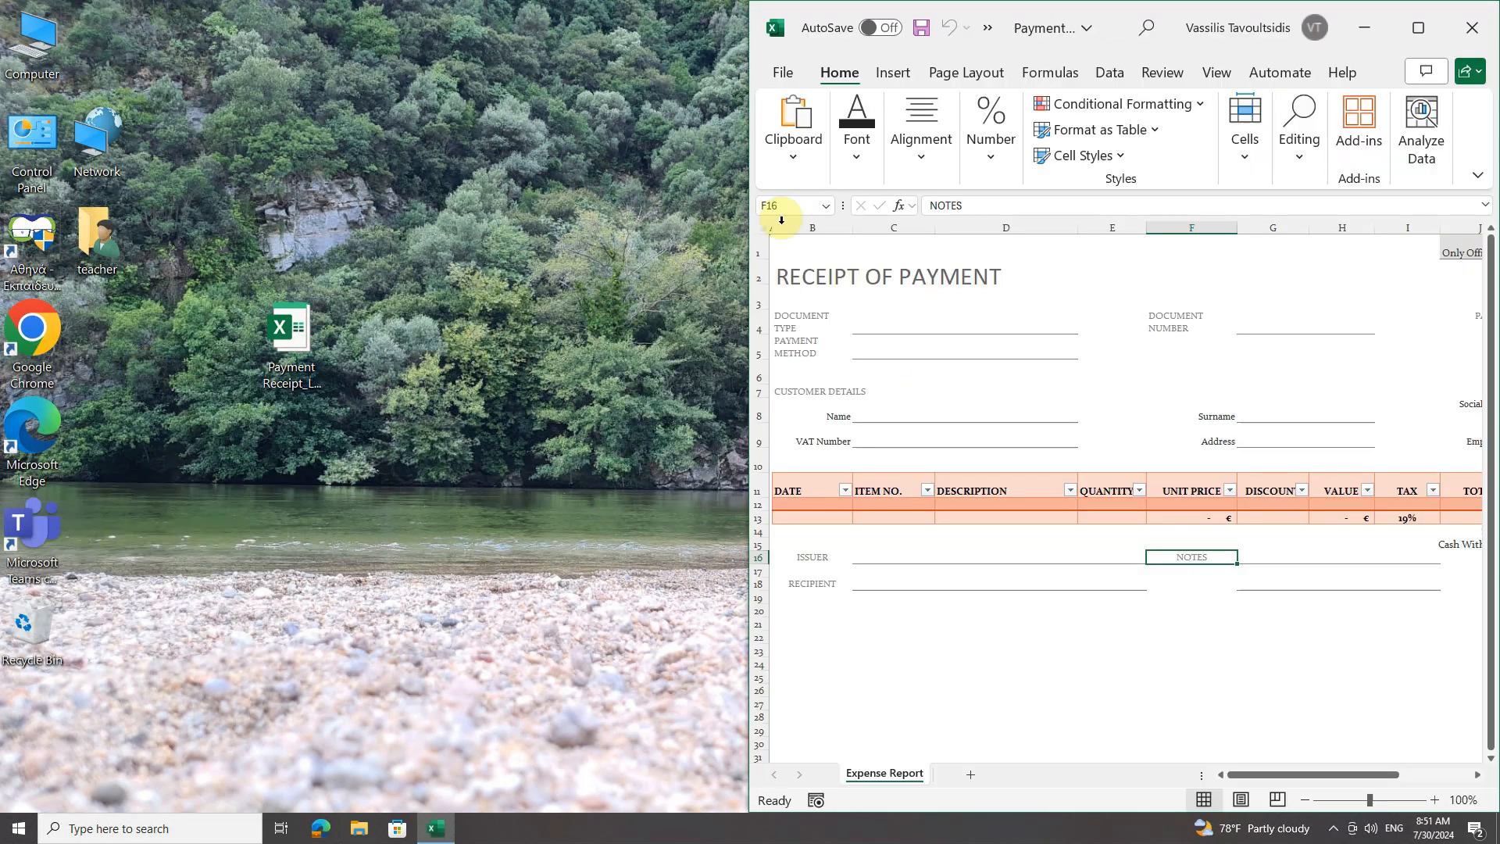
pyautogui.click(1042, 39)
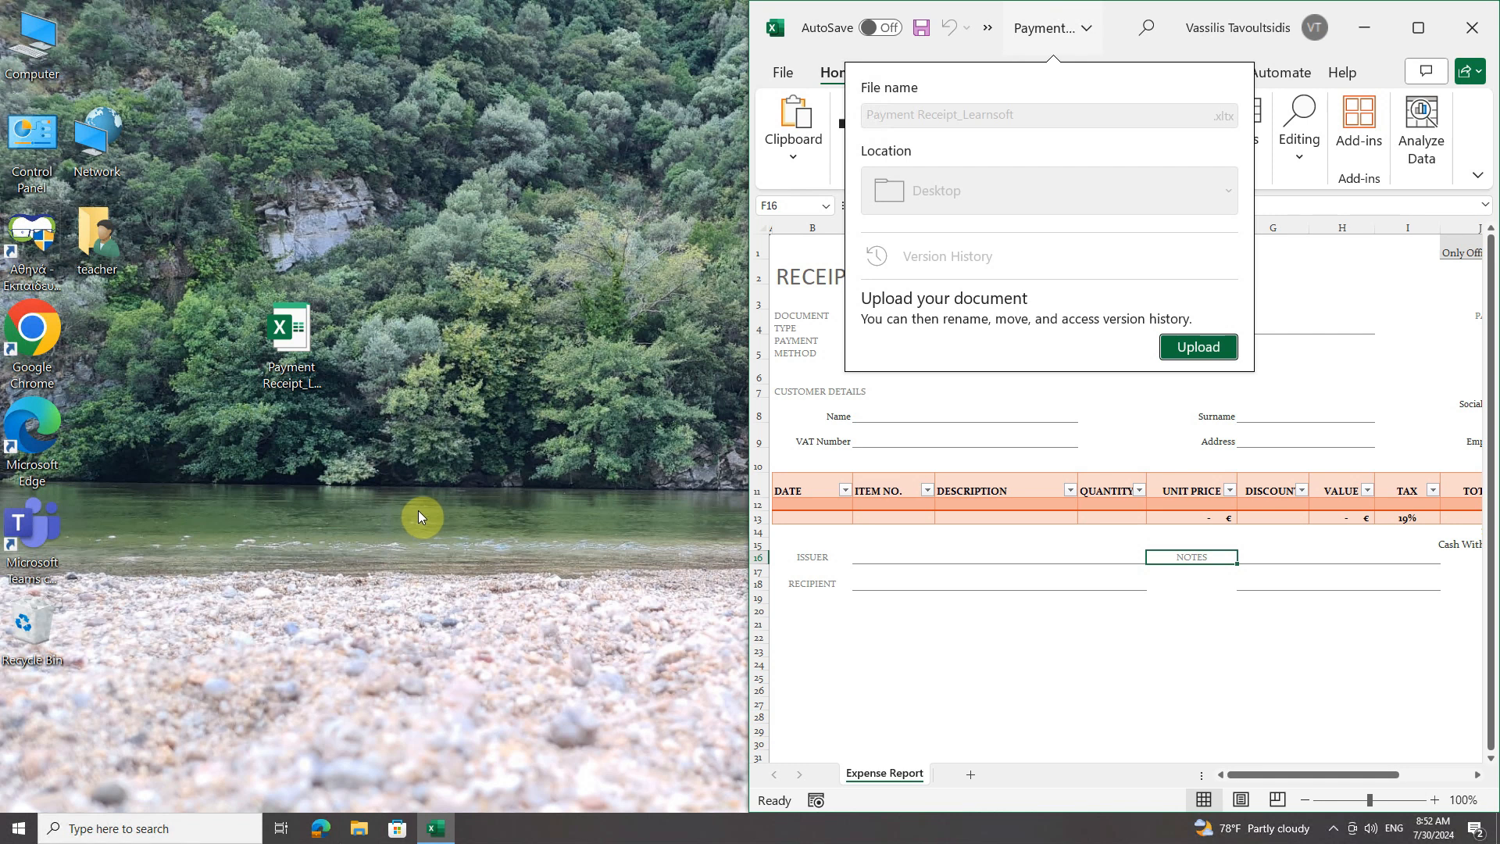
# Step: Review the New and Open actions available for the Payment Receipt_Learnsoft template on the Desktop without running either
pyautogui.click(299, 336)
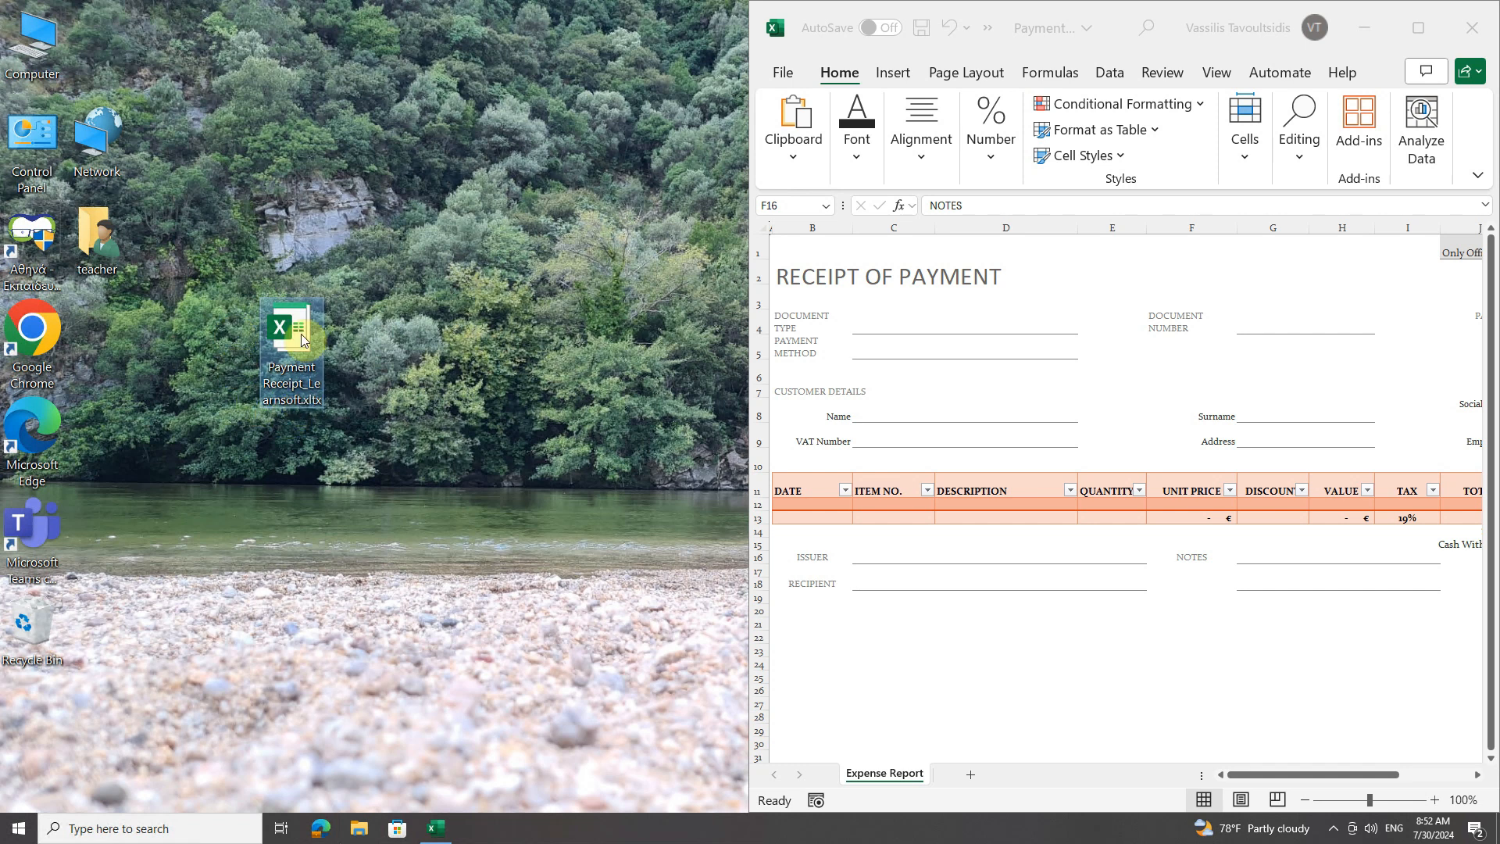
pyautogui.rightClick(299, 334)
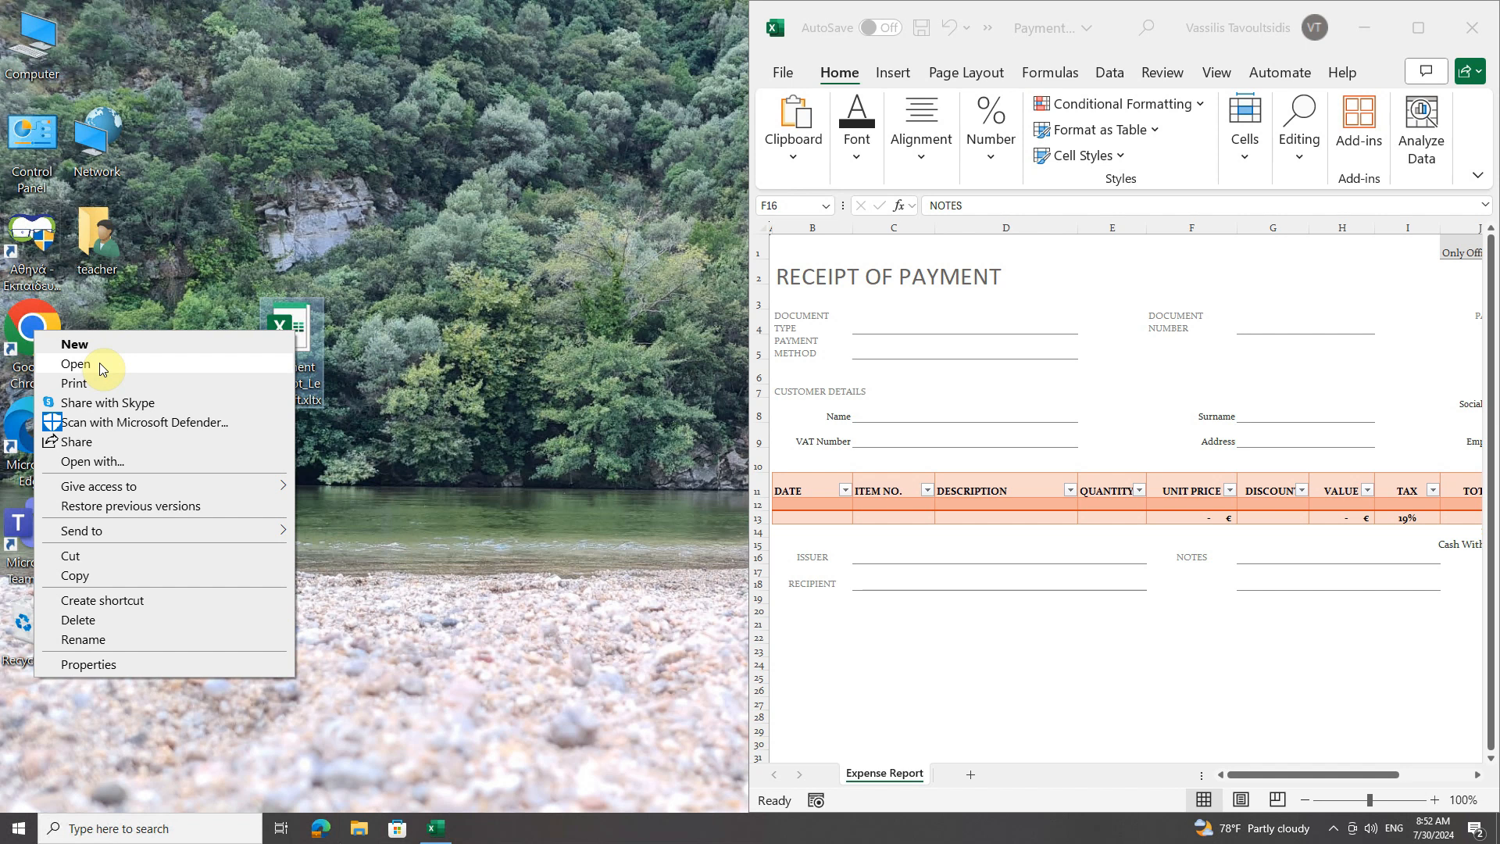
pyautogui.click(448, 365)
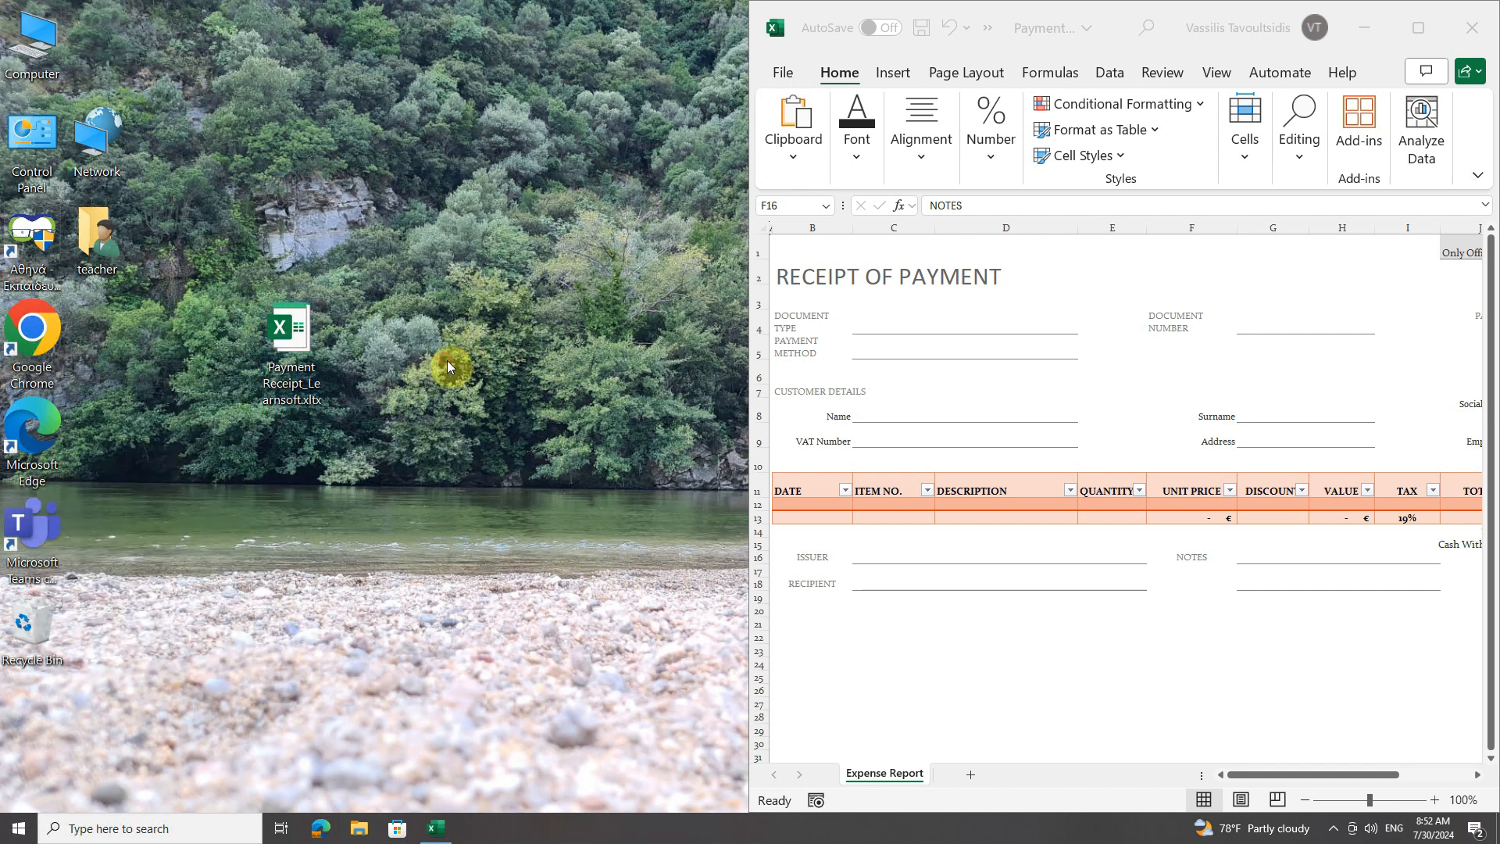
# Step: Maximize the Payment Receipt_Learnsoft template window, look at the file commands and recent files, and return to the worksheet
pyautogui.click(1419, 27)
pyautogui.click(27, 72)
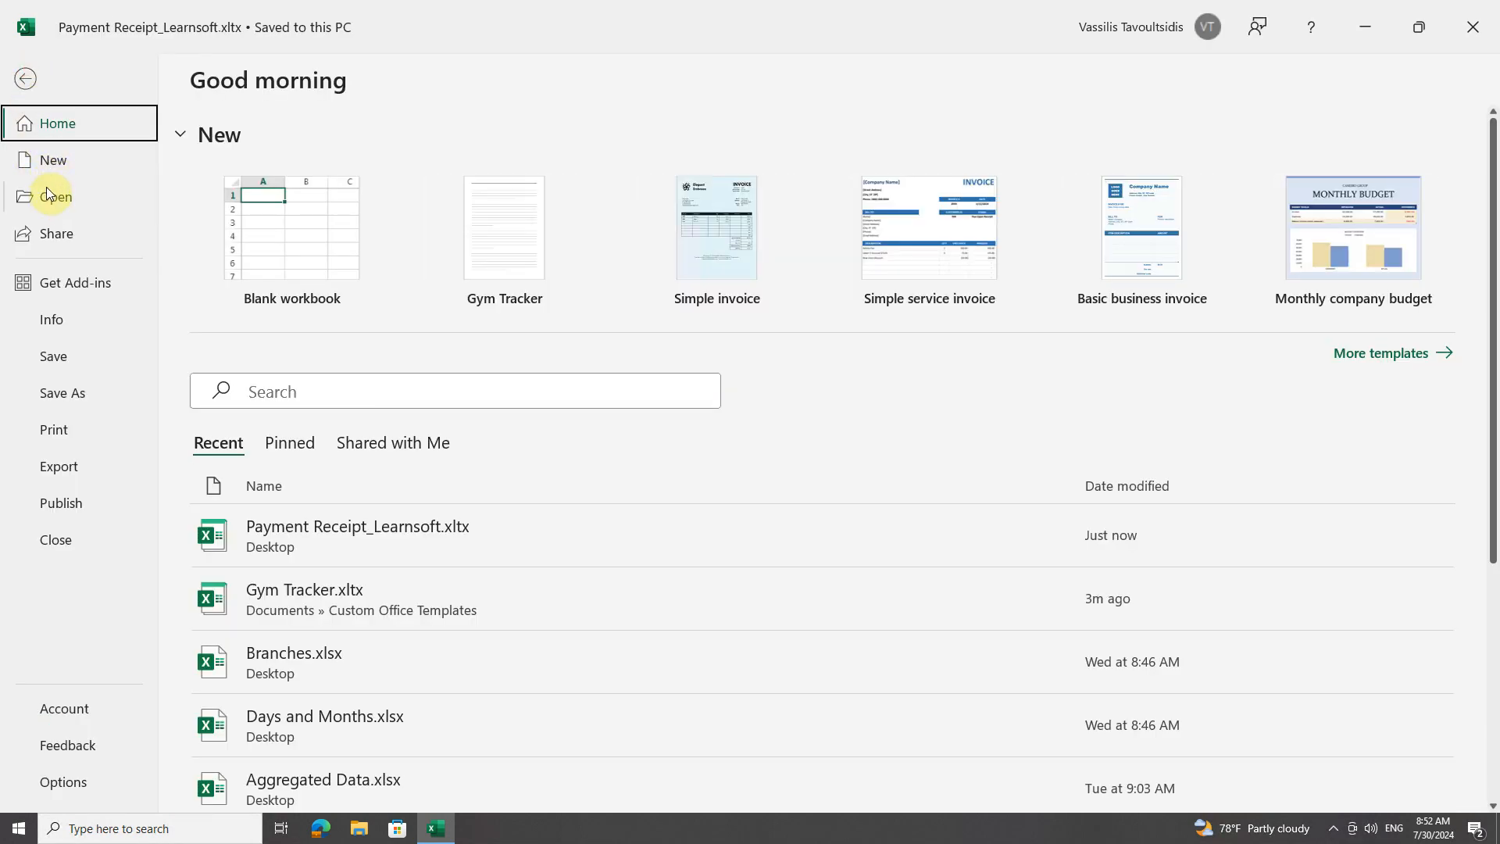
pyautogui.click(26, 80)
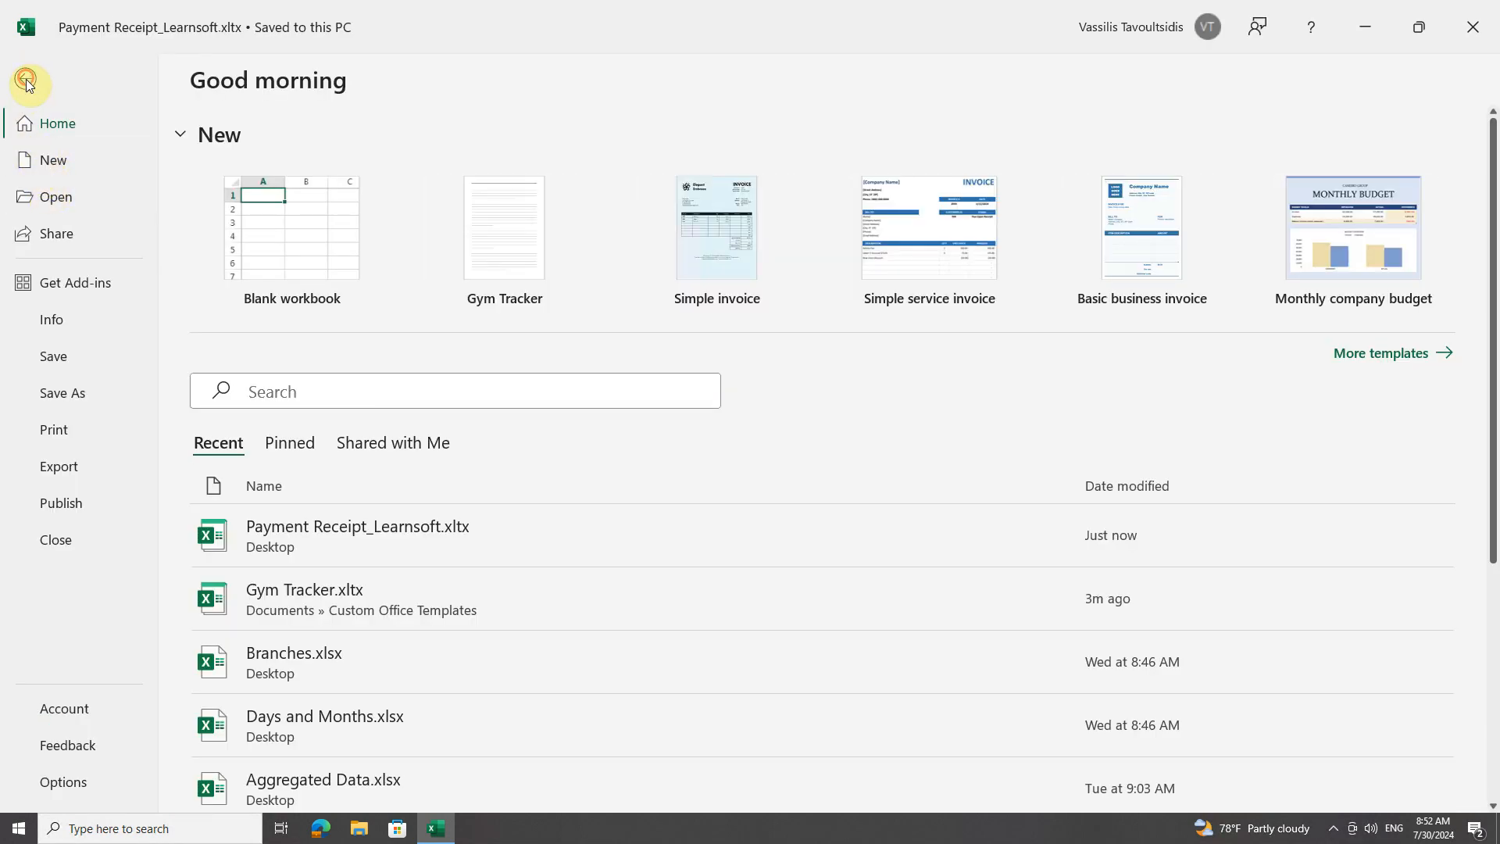